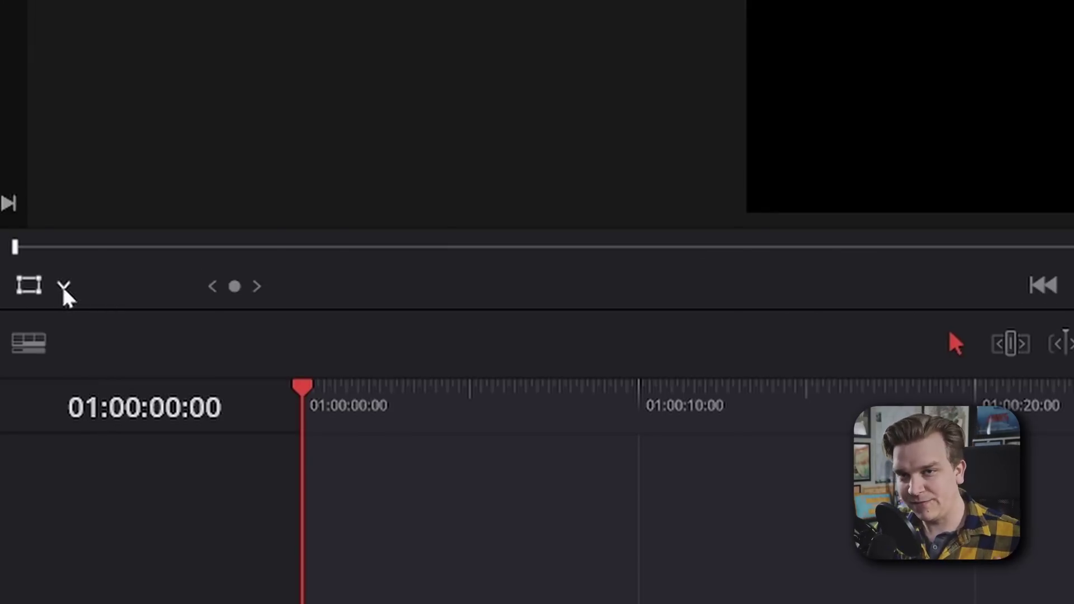
left_click(64, 287)
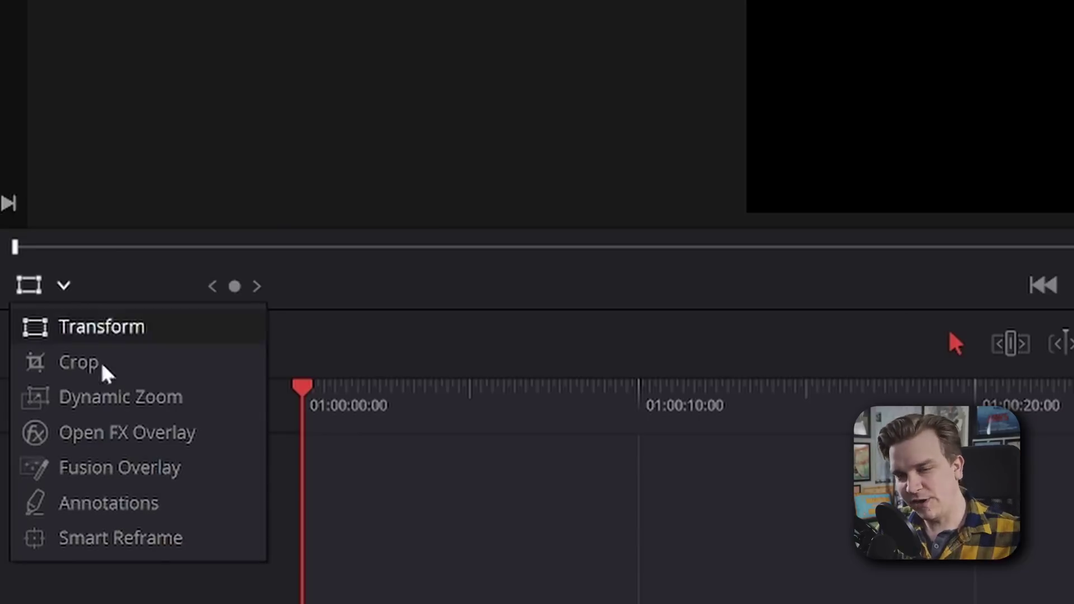
left_click(371, 529)
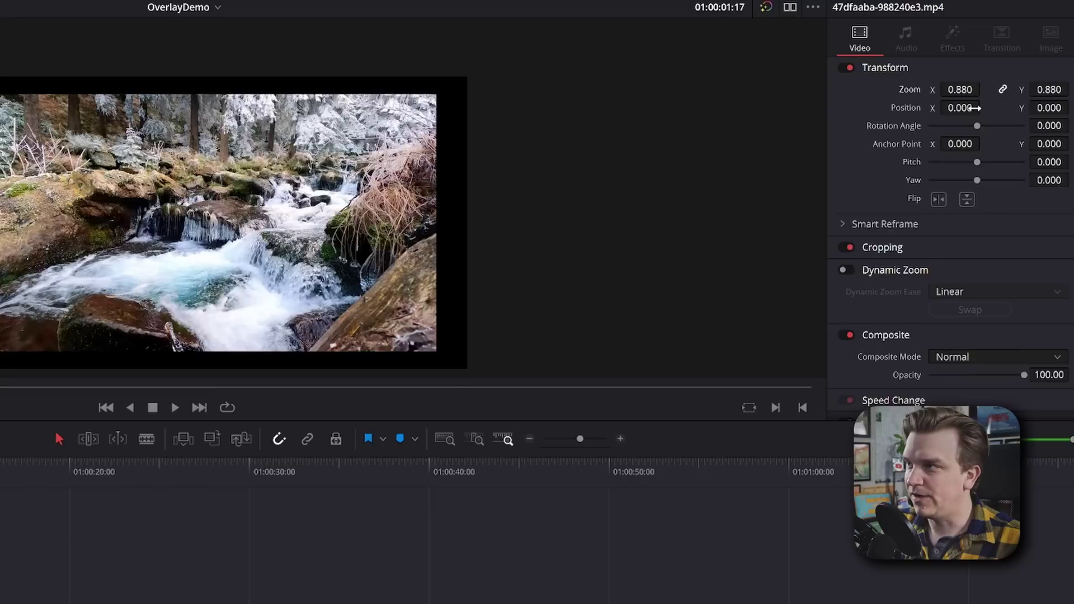
Adjust the stream clip's zoom, horizontal position and rotation through its Inspector transform values.
left_click_drag(966, 101, 981, 129)
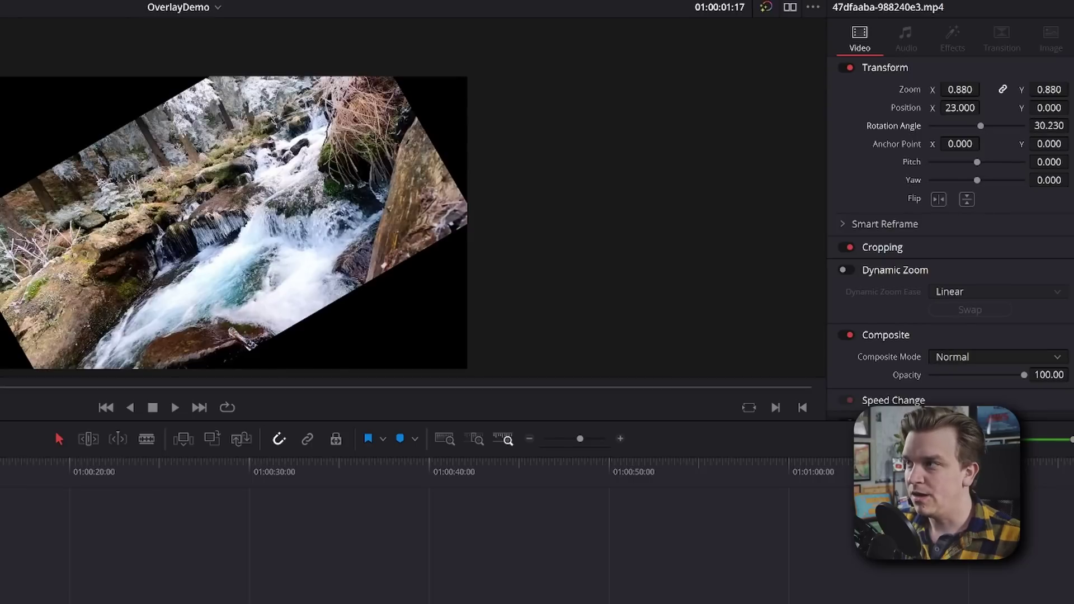
left_click_drag(978, 126, 983, 92)
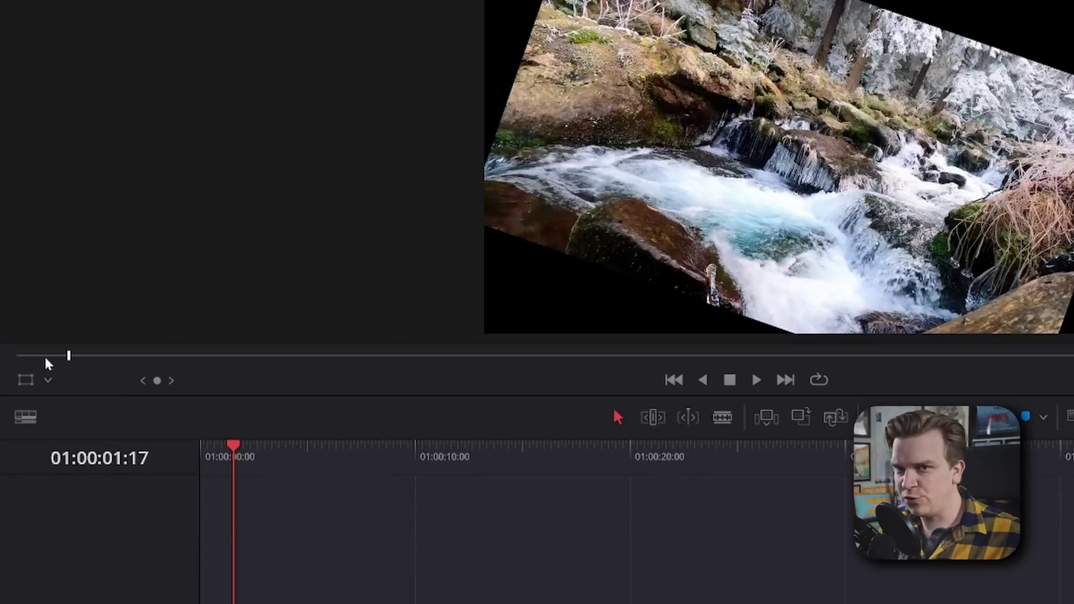
Enable the Transform overlay, shift the stream clip slightly in the viewer, try a narrower width, and undo that resize.
left_click(22, 385)
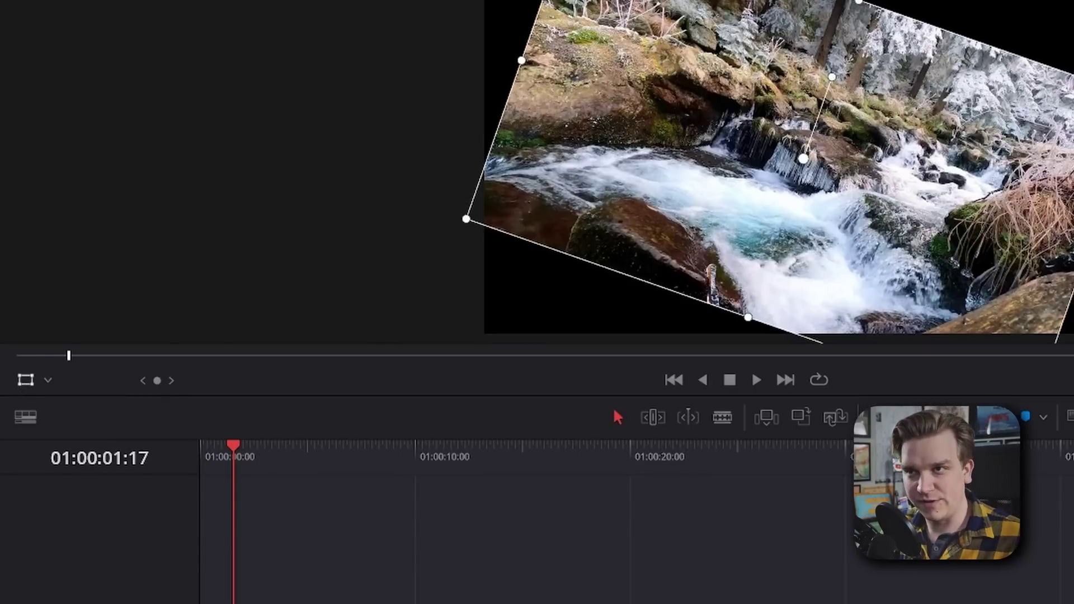
left_click_drag(683, 177, 649, 193)
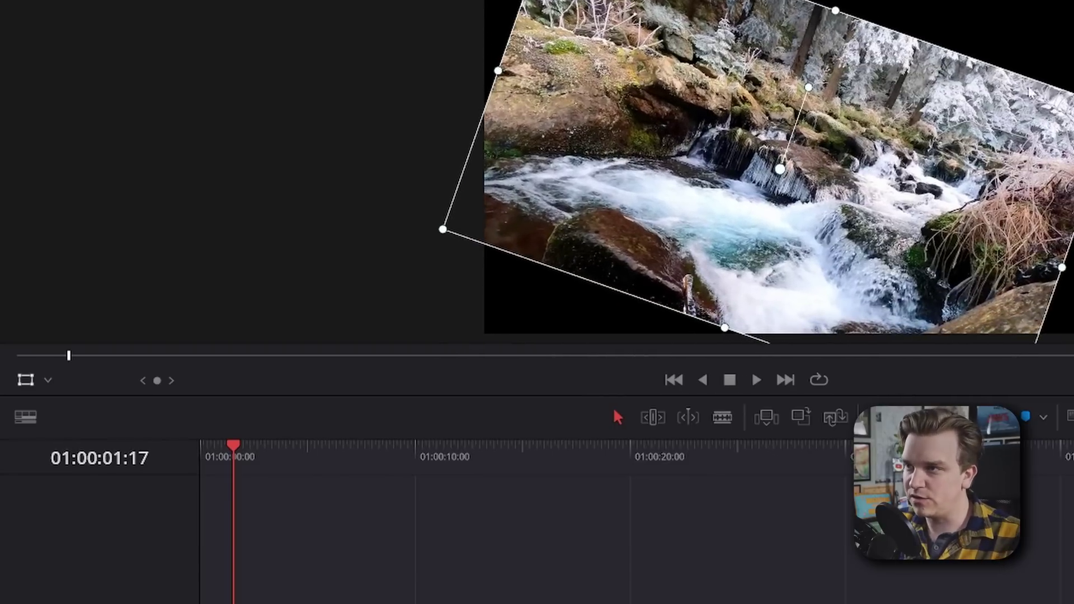
left_click_drag(1073, 108, 938, 258)
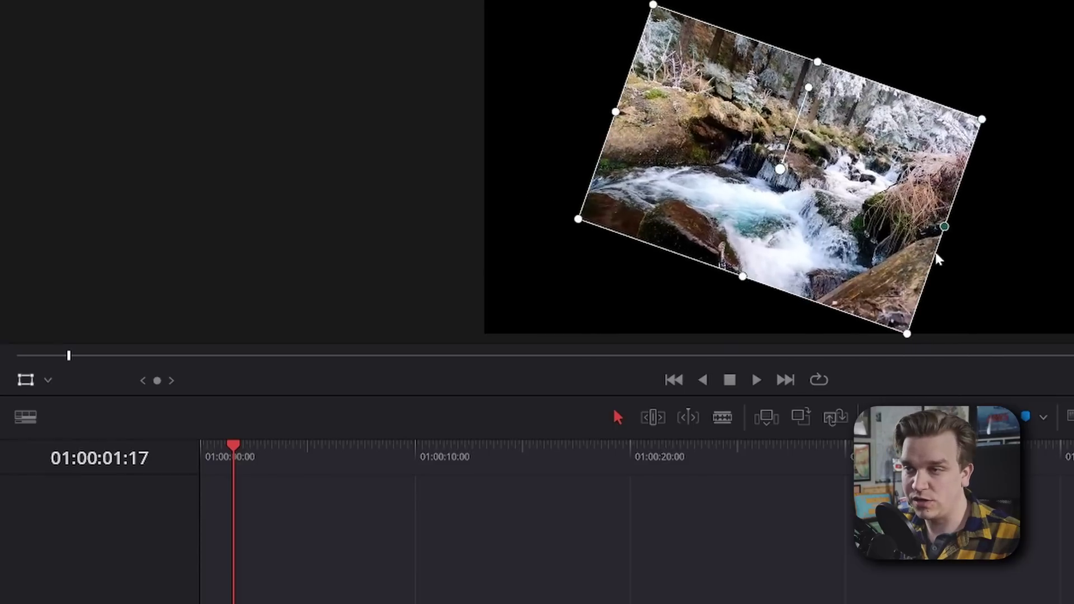
key("ctrl+z")
Using the on-screen handles, scale the stream clip to about 0.41, position it around X 85, Y 251, and rotate it to about -29 degrees.
left_click_drag(813, 96, 924, 190)
left_click_drag(842, 166, 680, 85)
left_click_drag(580, 8, 606, 10)
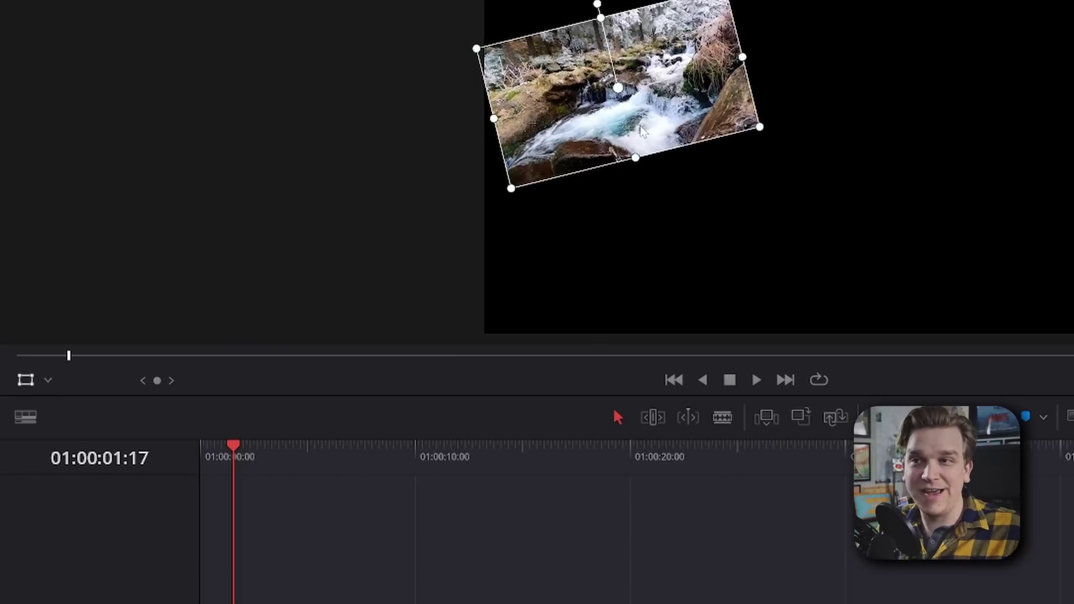
left_click_drag(641, 132, 764, 157)
left_click_drag(725, 39, 782, 40)
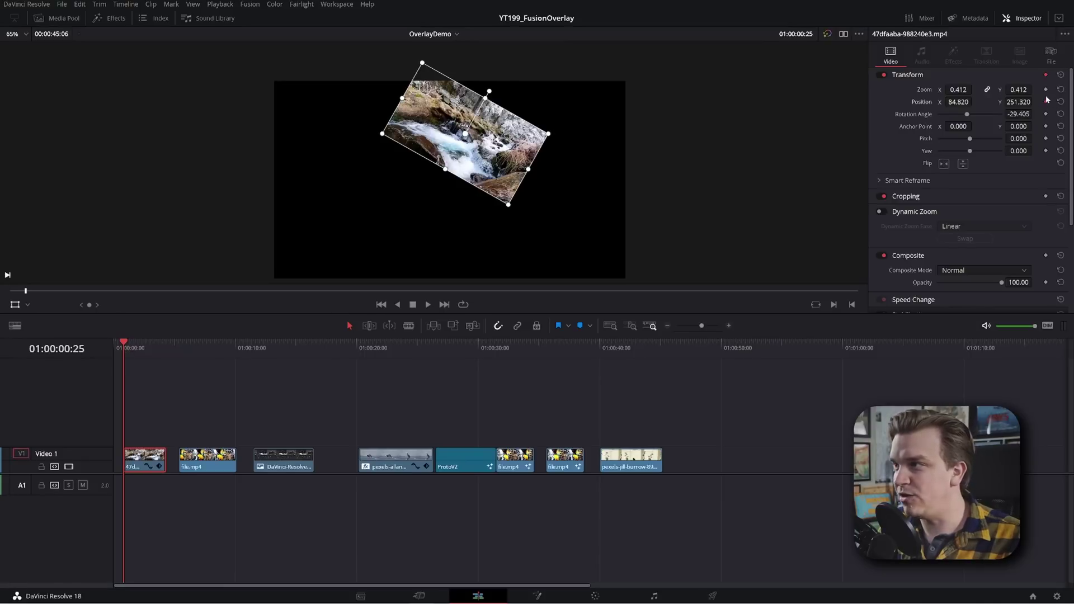
Keyframe the stream clip's motion by moving and rotating it toward the frame's lower left at a further point in the clip.
left_click_drag(137, 348, 145, 353)
mouse_move(490, 98)
left_mouse_down()
mouse_move(412, 165)
mouse_move(381, 156)
left_mouse_up()
left_click_drag(420, 176, 388, 184)
Play back the stream clip to check its position and rotation animation.
left_click(134, 347)
key("space")
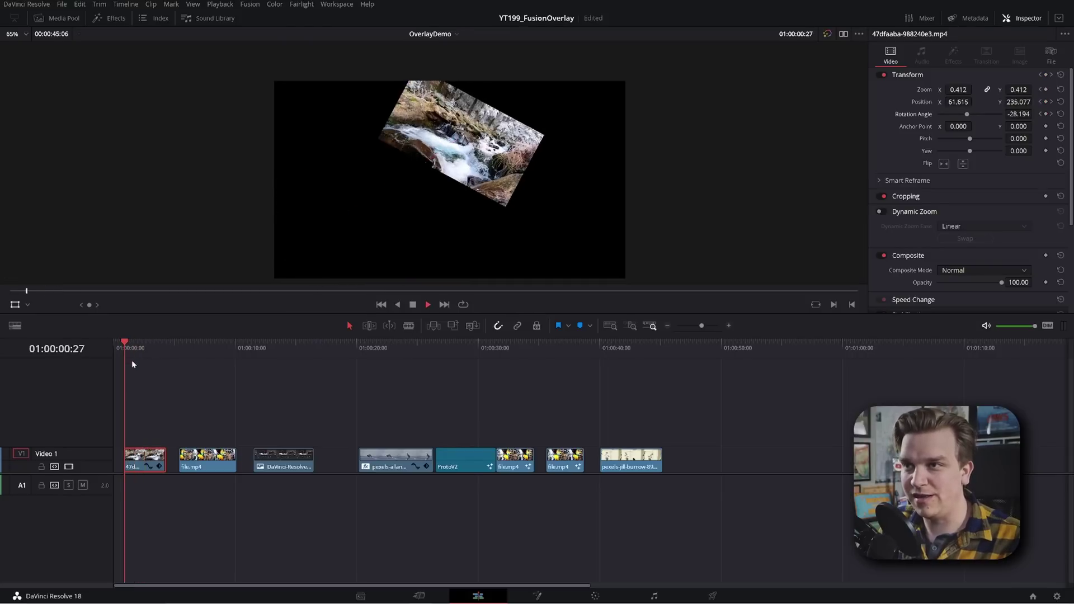
key("space")
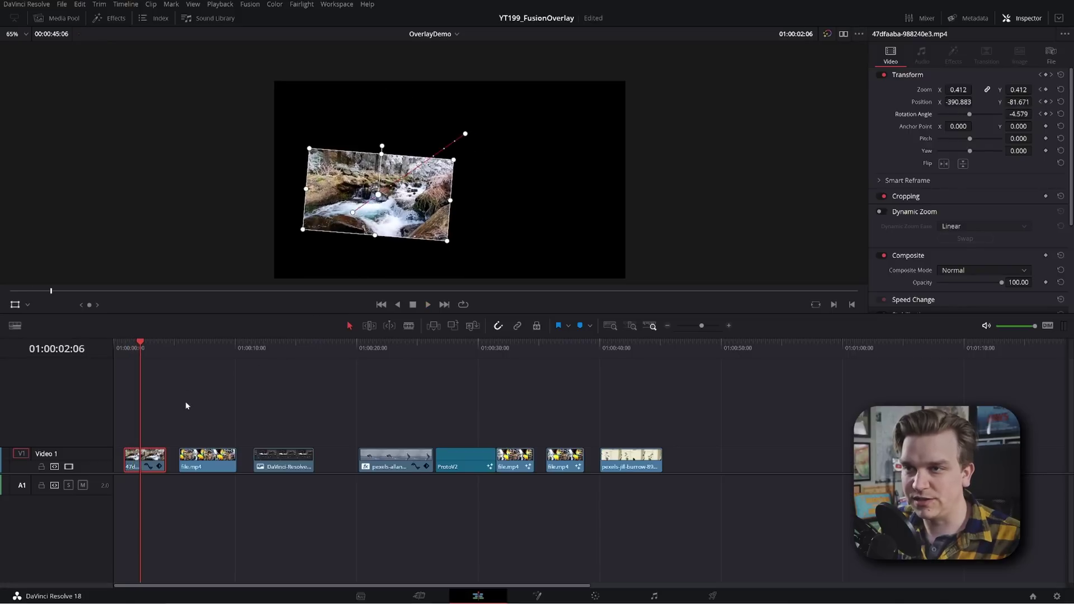
key("space")
key("space")
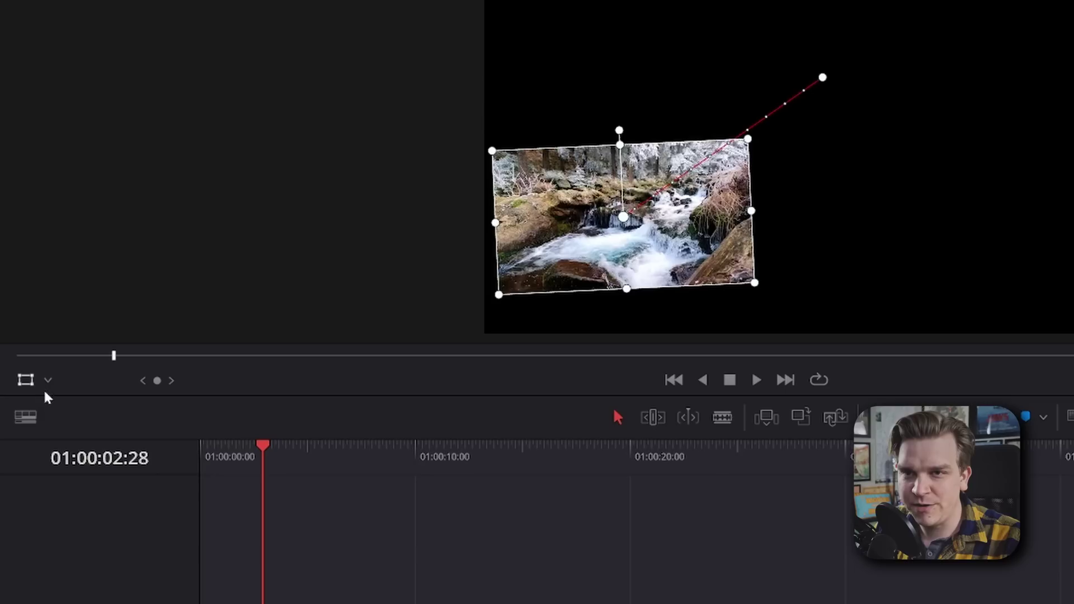
With the Crop overlay, crop the street clip around the person with the purple umbrella, about 1064 left, 490 right and 414 top.
left_click(48, 380)
left_click(59, 429)
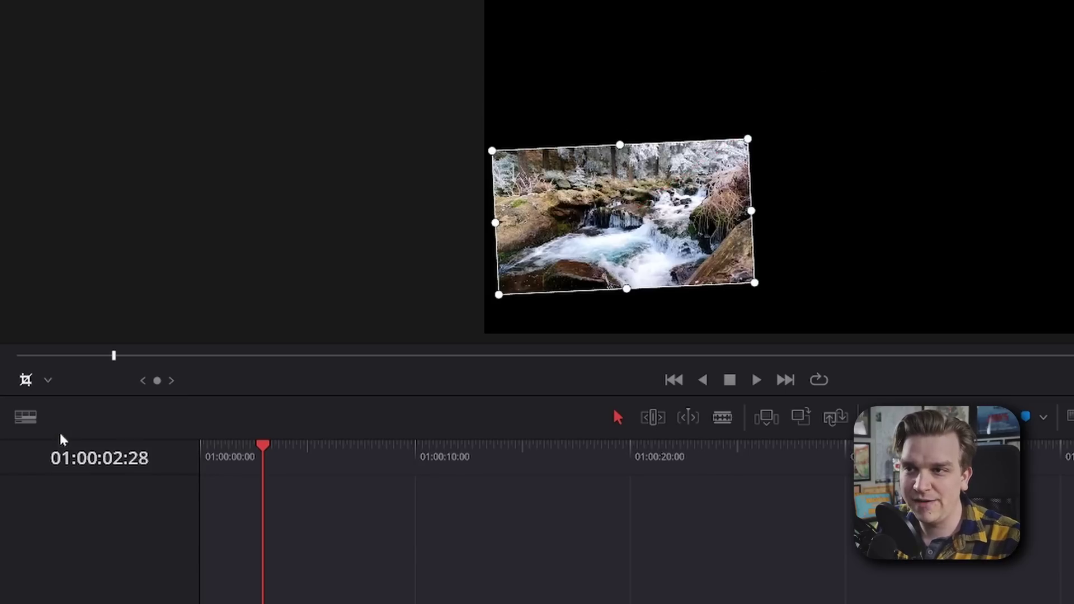
left_click(350, 459)
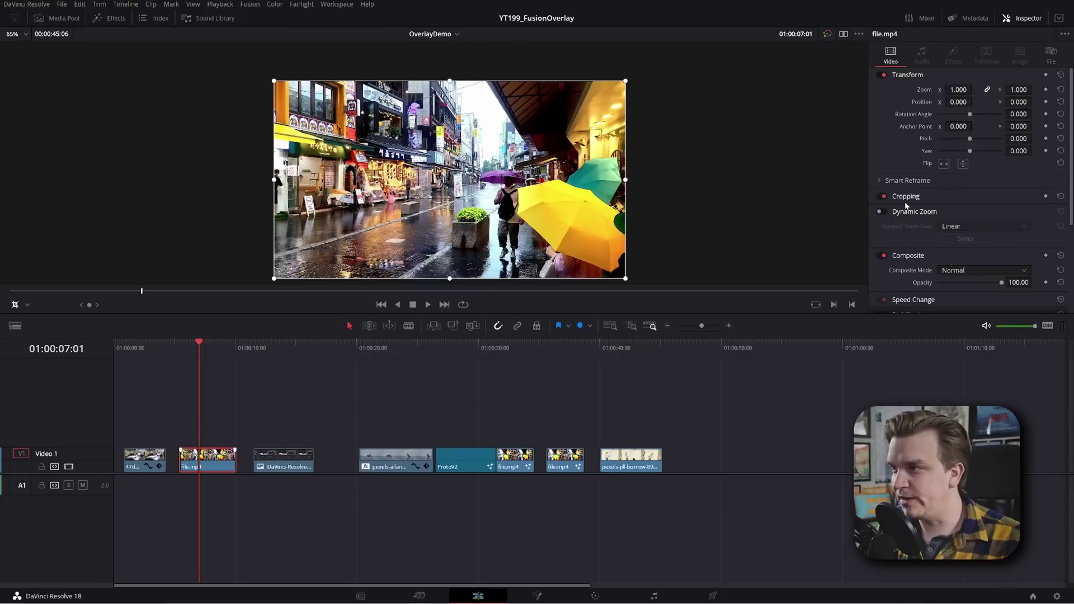
left_click(907, 198)
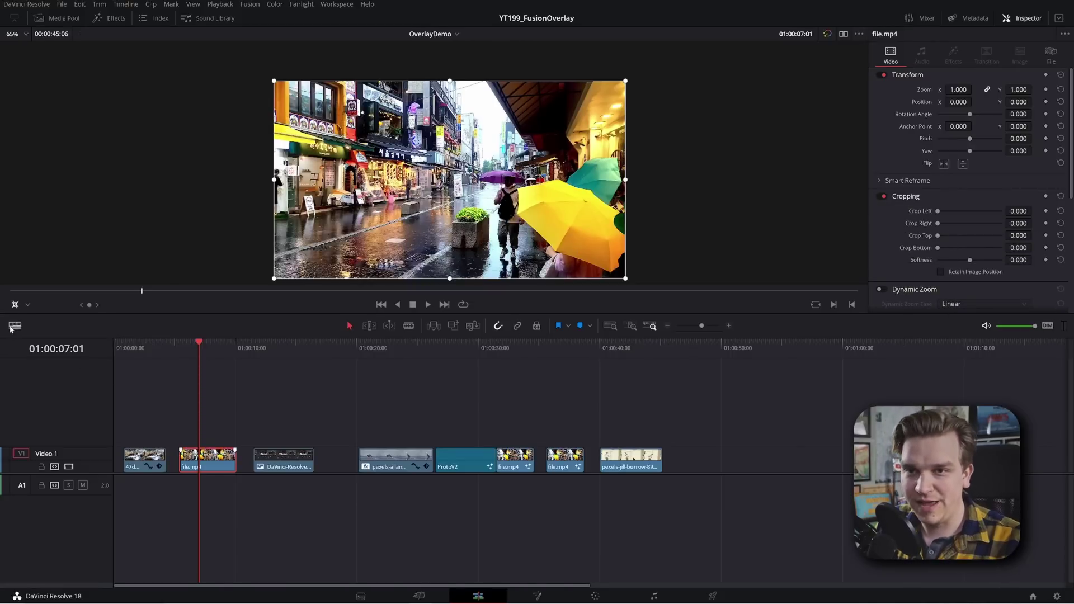
left_click_drag(627, 182, 537, 211)
left_click_drag(274, 180, 469, 180)
left_click_drag(503, 84, 502, 157)
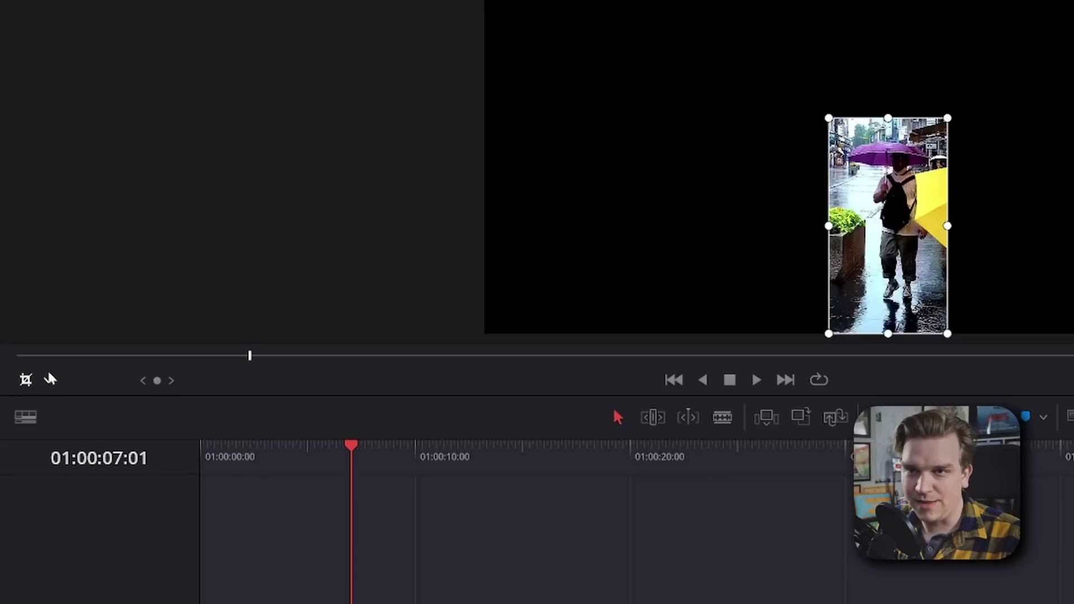
With the Transform overlay, move the street clip's anchor point to the cropped area's centre and rotate the clip about 54 degrees around it.
left_click(48, 380)
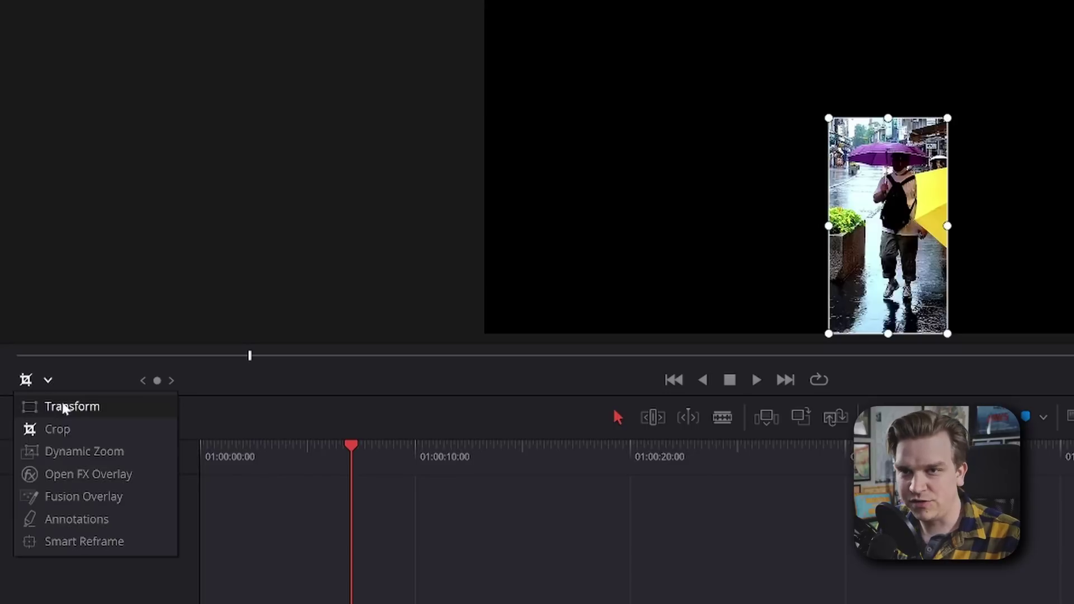
left_click(66, 408)
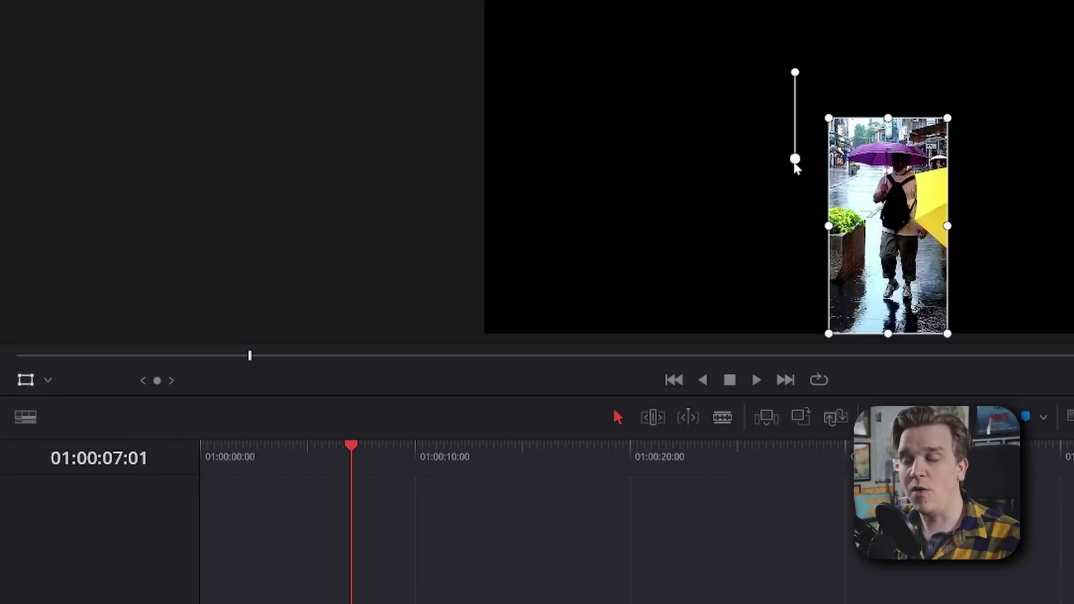
left_click_drag(795, 159, 898, 219)
left_click_drag(897, 131, 830, 169)
Choose the Dynamic Zoom overlay, enable Dynamic Zoom on the DaVinci-Resolve-18-Fusion.tif clip, and play the move.
left_click(48, 382)
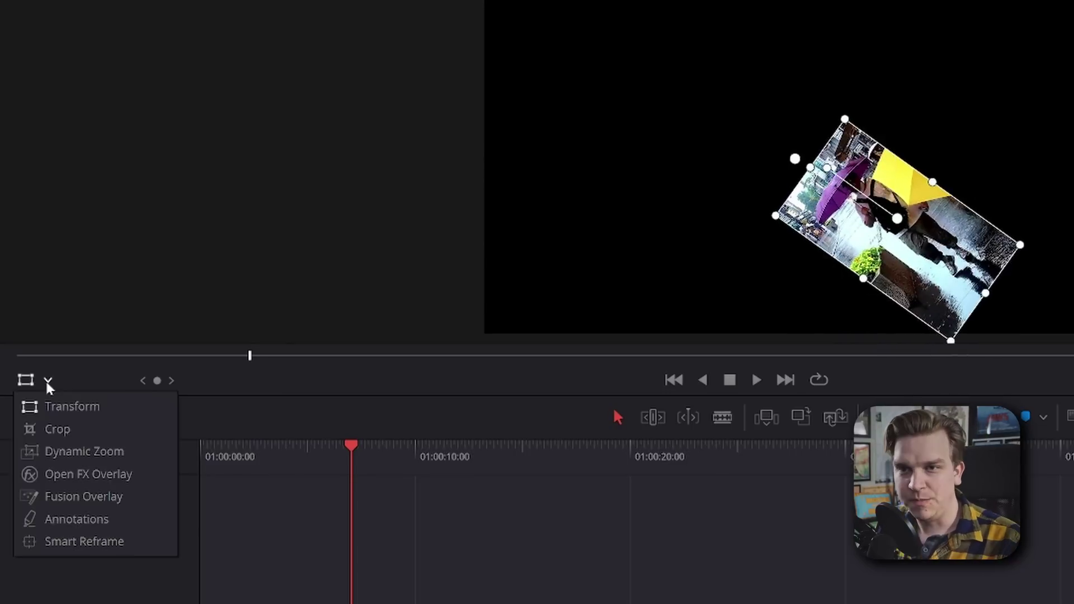
left_click(95, 455)
left_click(439, 457)
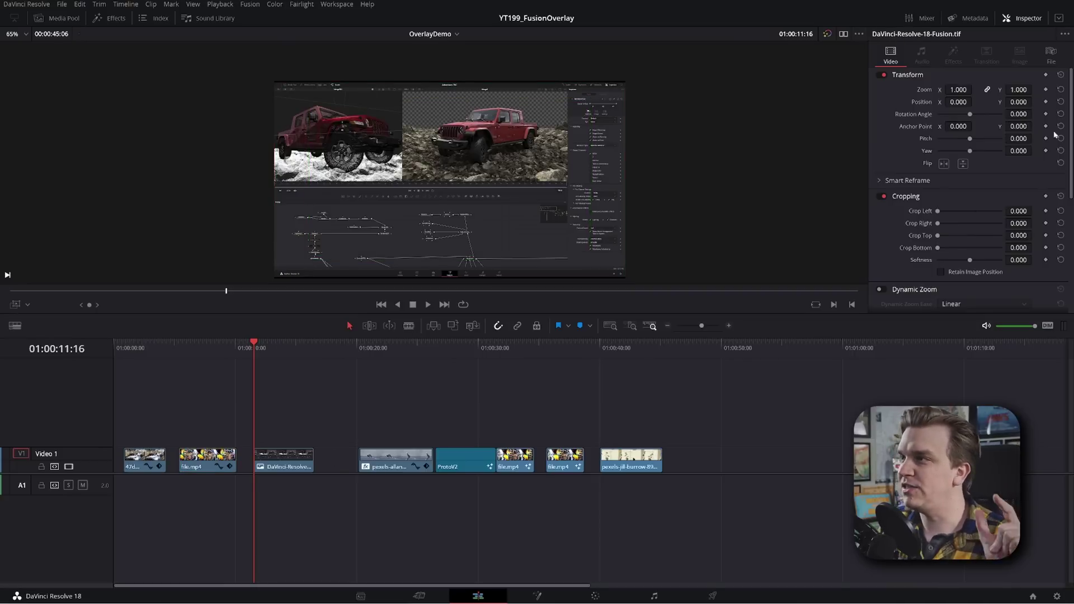
scroll(962, 160, "down", 4)
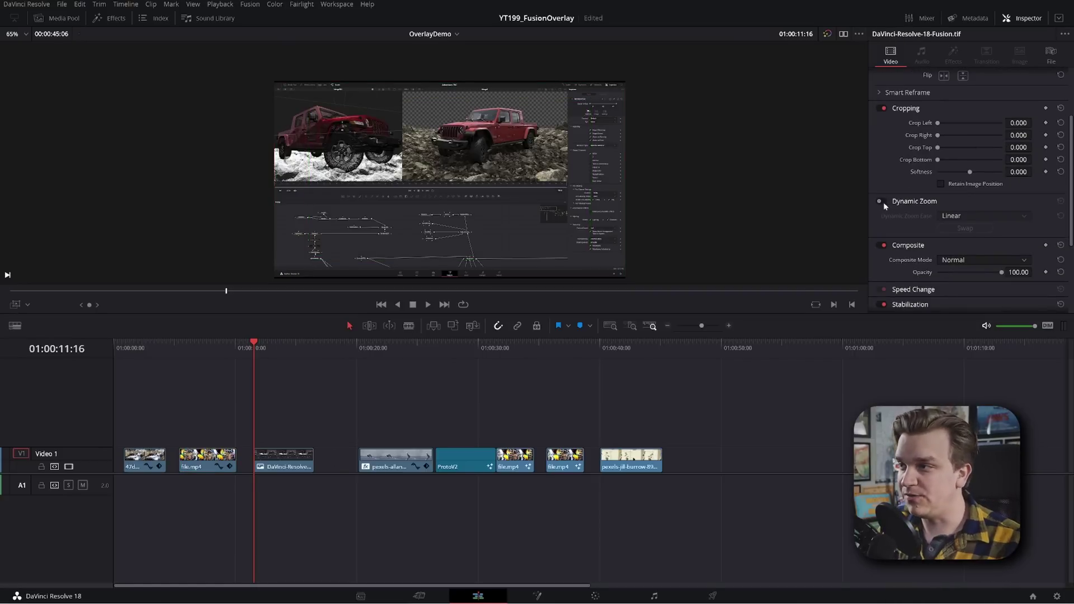
left_click(882, 202)
key("space")
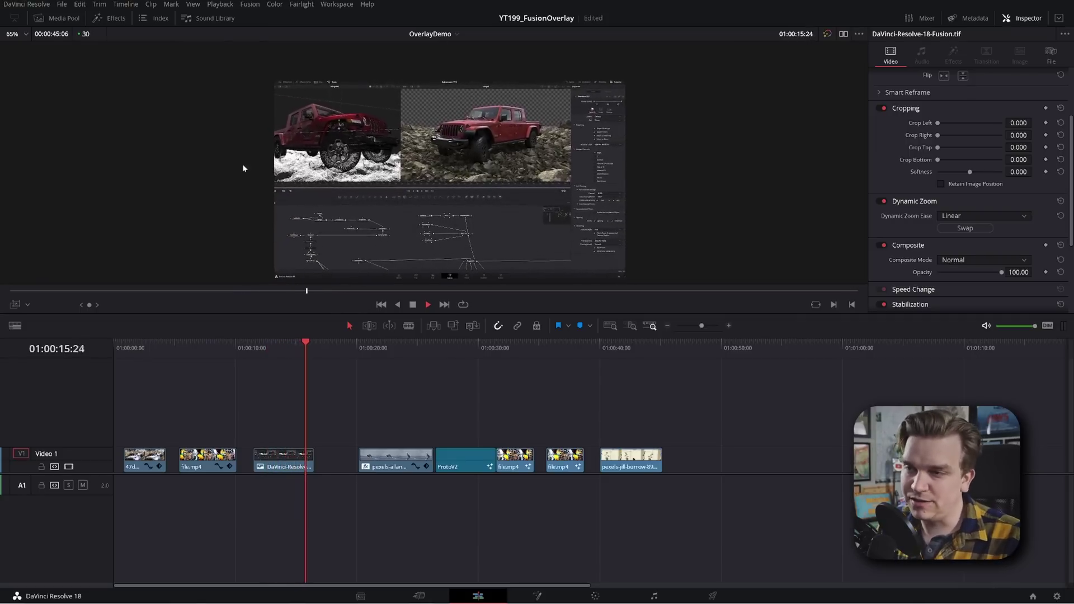
Keep the image clip's Dynamic Zoom ease at Linear, swap its start and end frames, and play the reversed move.
left_click(264, 347)
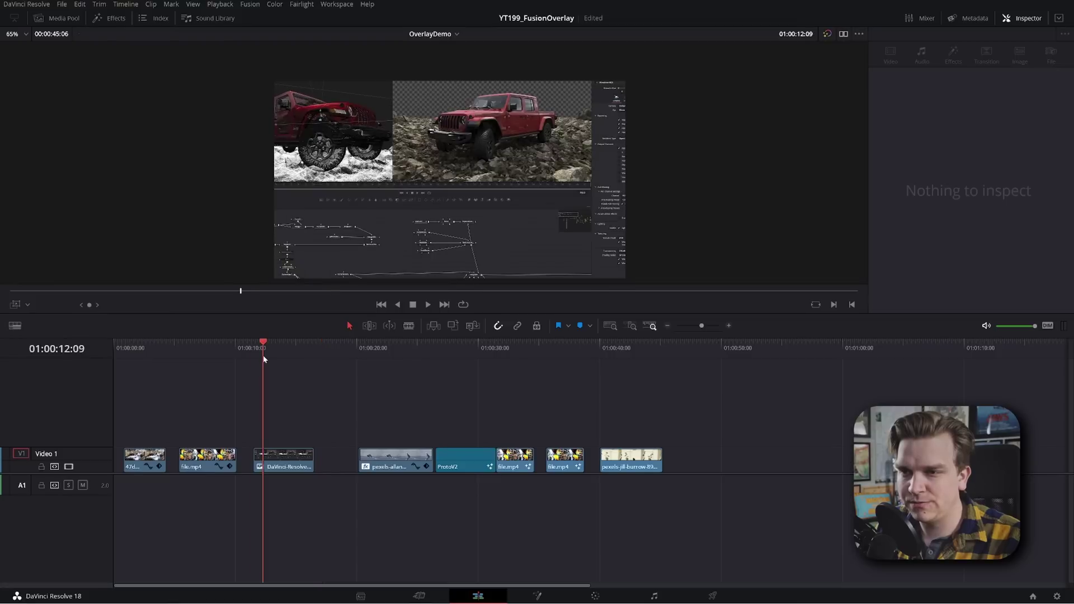
left_click(292, 458)
left_click(951, 216)
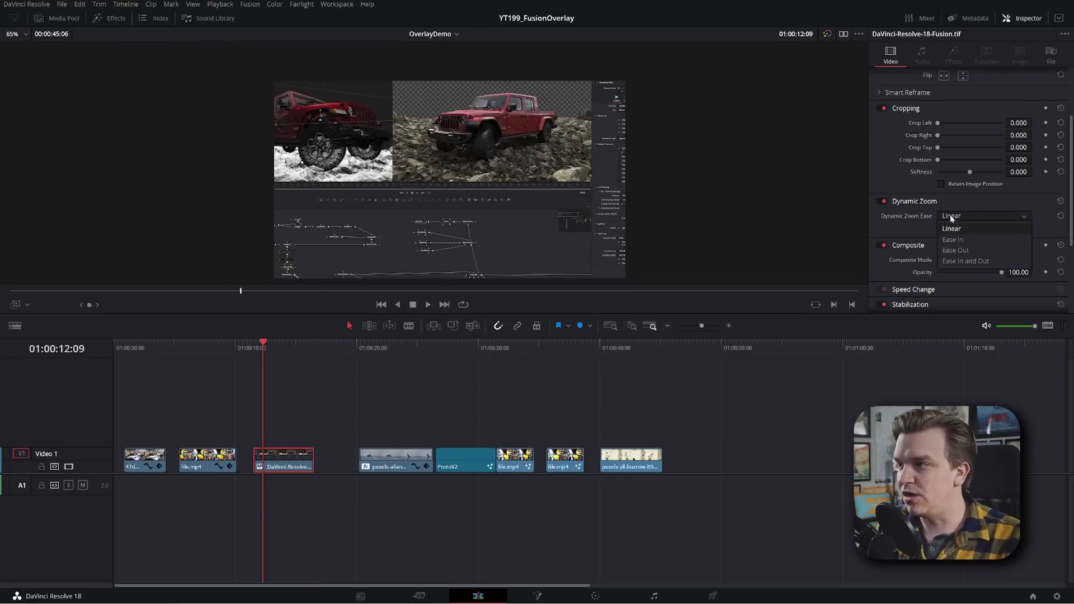
left_click(952, 229)
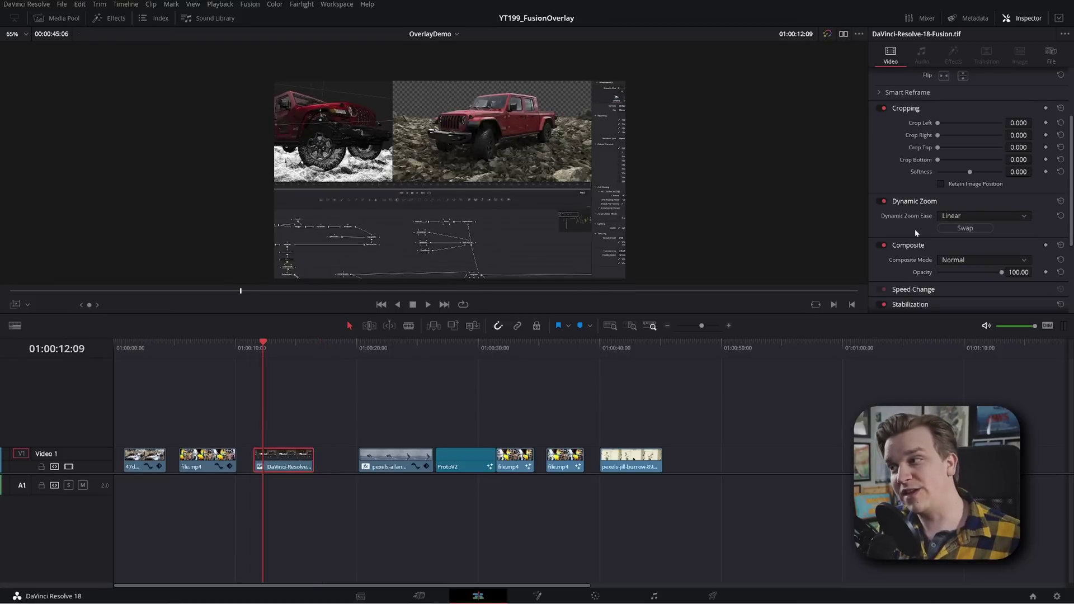
left_click(965, 228)
key("space")
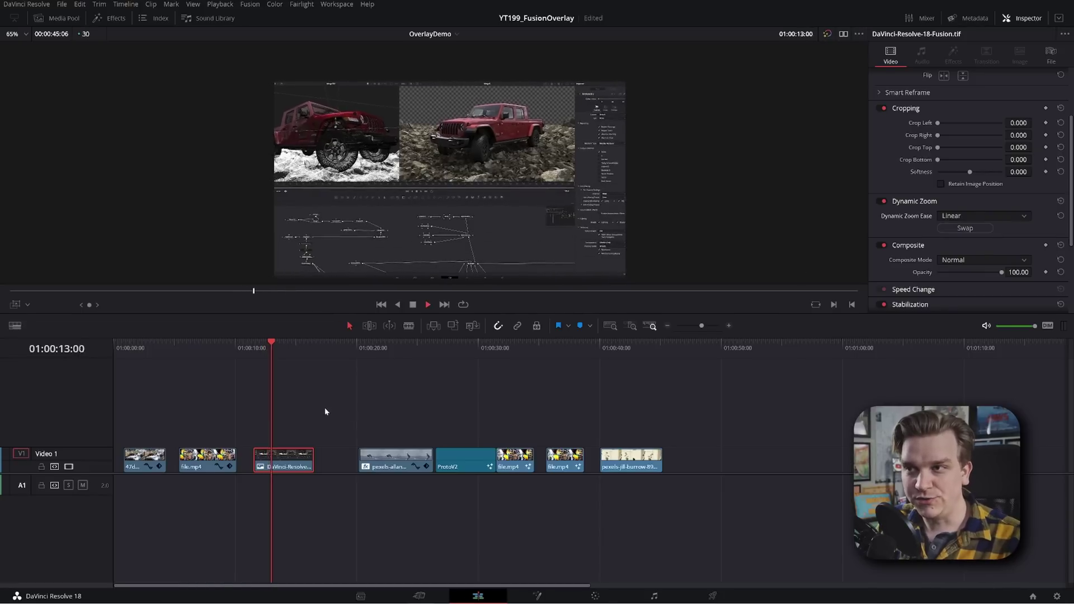
key("space")
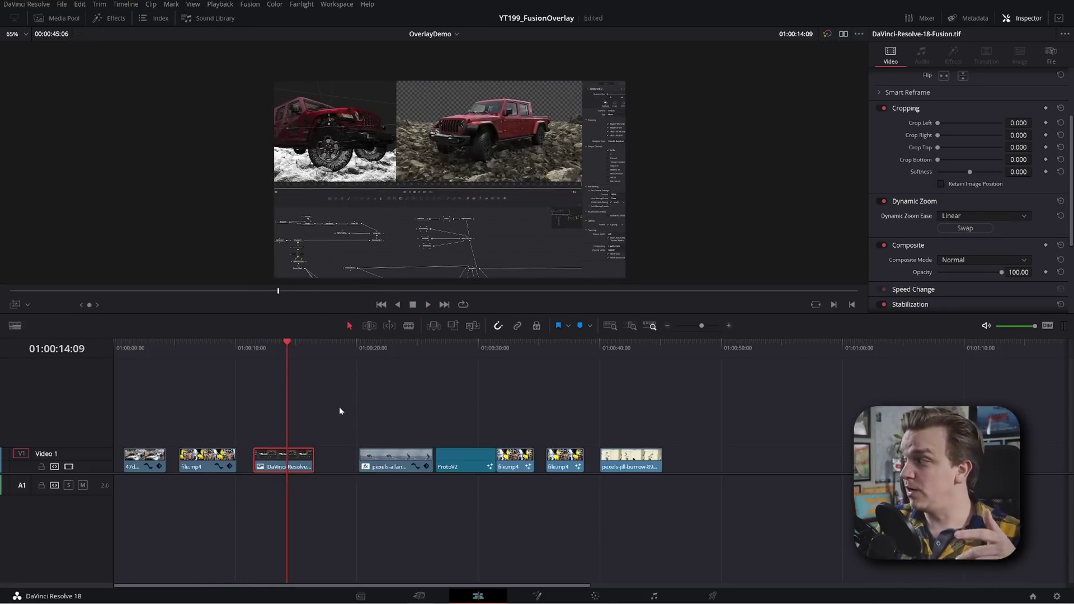
Show the Dynamic Zoom overlay, shrink the green start frame toward the image's left side, and shift the red end frame to the right.
left_click(15, 303)
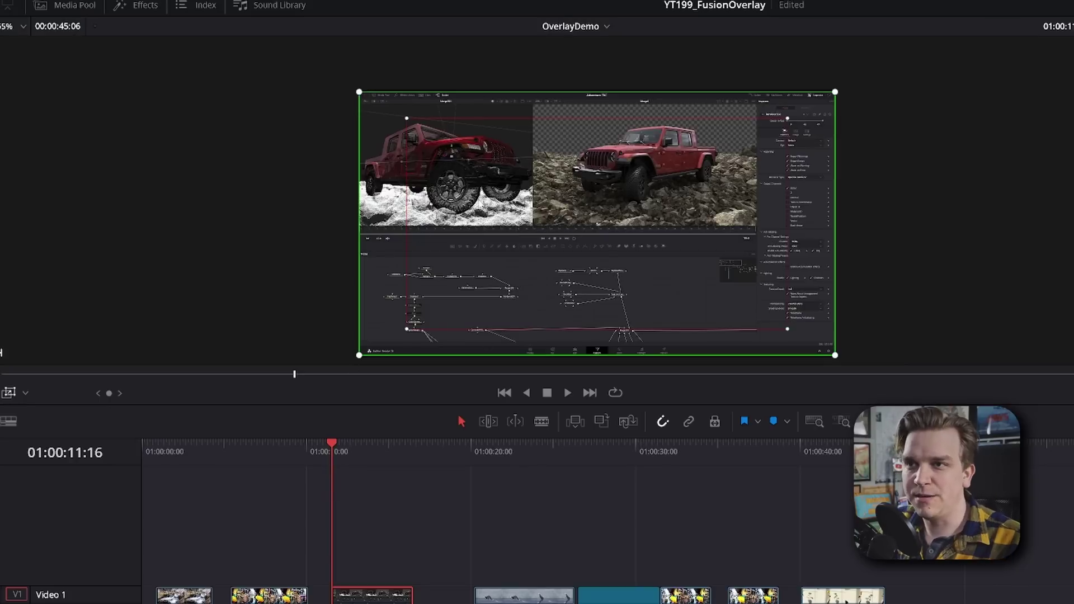
scroll(483, 238, "up", 3)
scroll(483, 239, "down", 3)
scroll(484, 239, "up", 3)
scroll(482, 238, "down", 5)
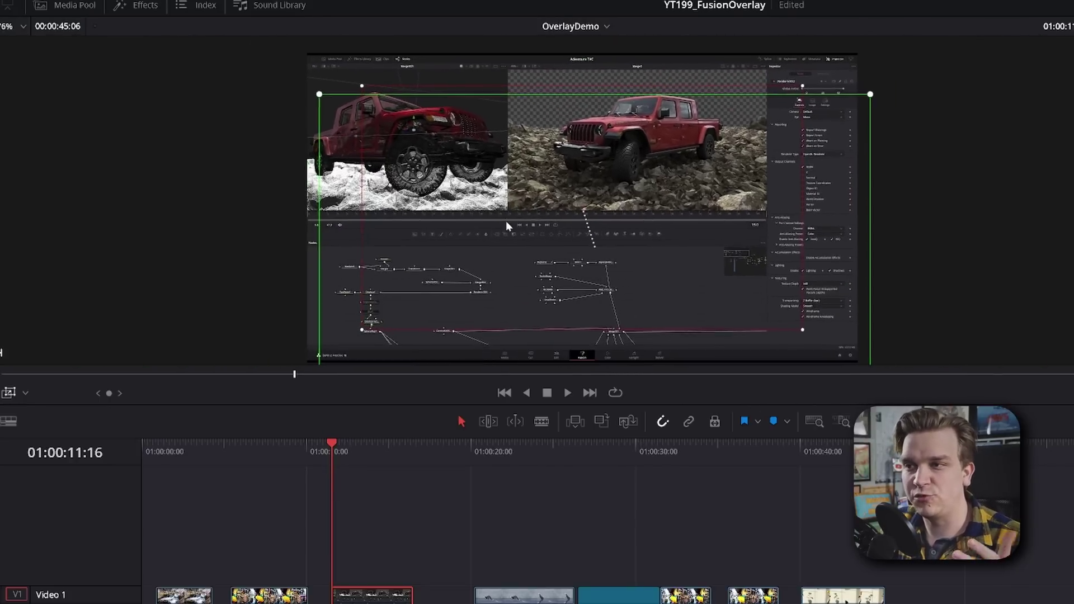
scroll(508, 207, "down", 2)
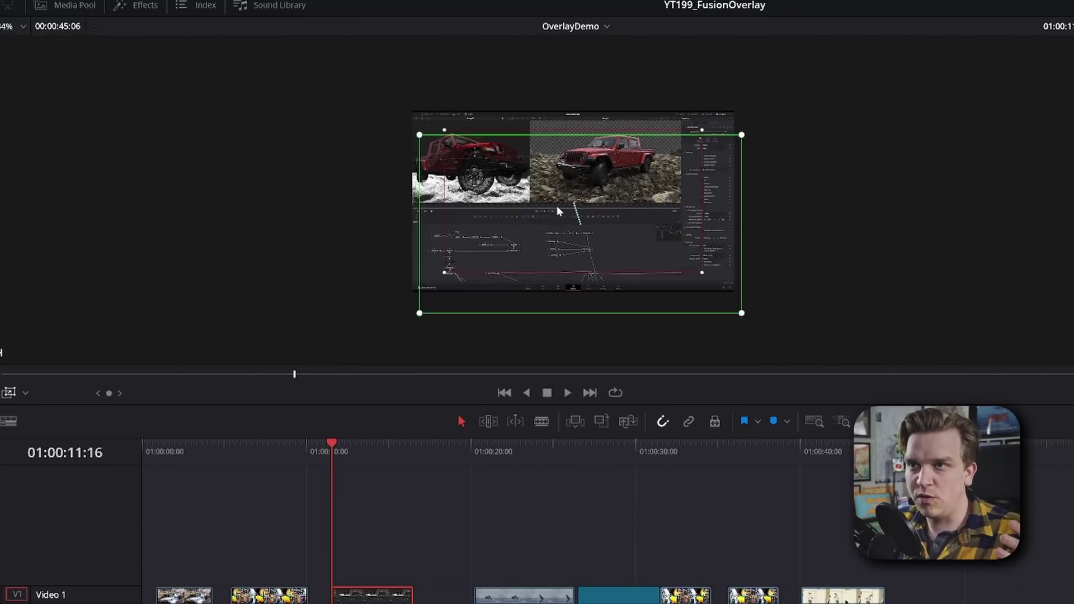
scroll(557, 206, "up", 3)
left_click_drag(804, 86, 793, 42)
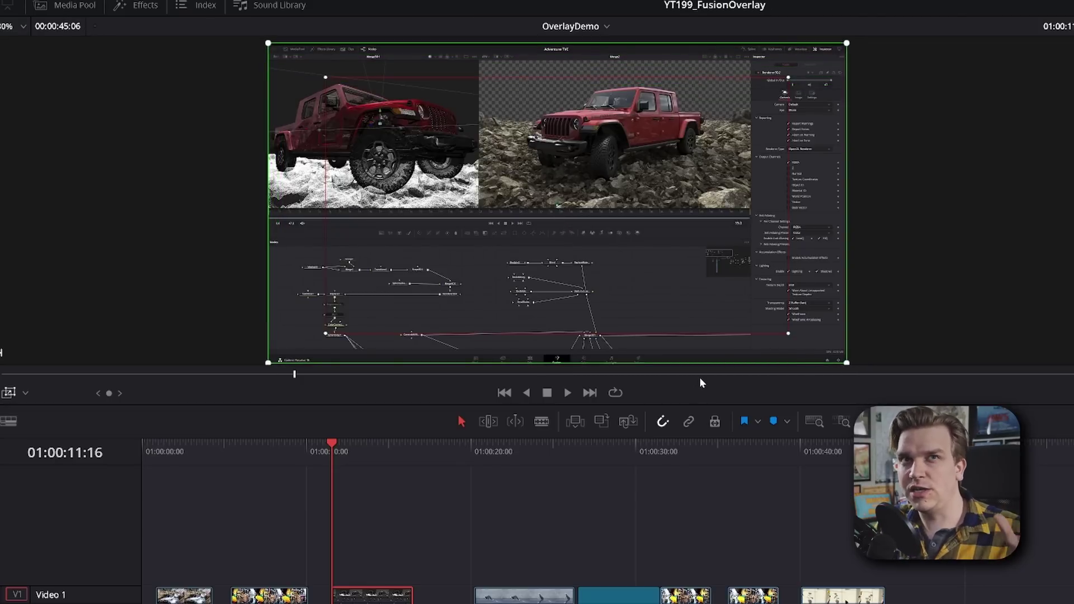
left_click_drag(848, 366, 688, 317)
left_click(750, 333)
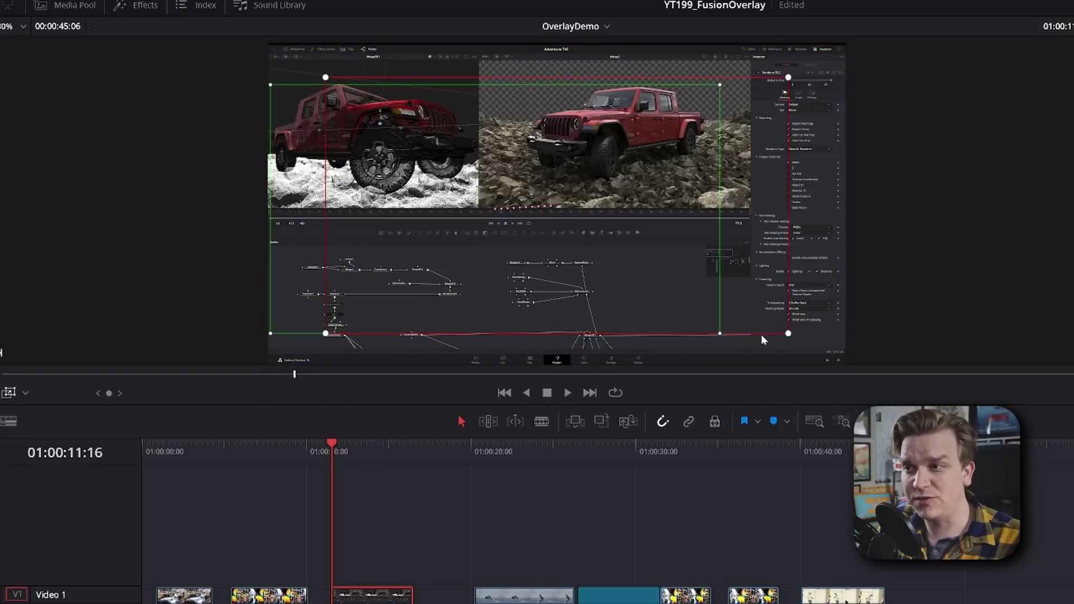
left_click_drag(760, 332, 815, 338)
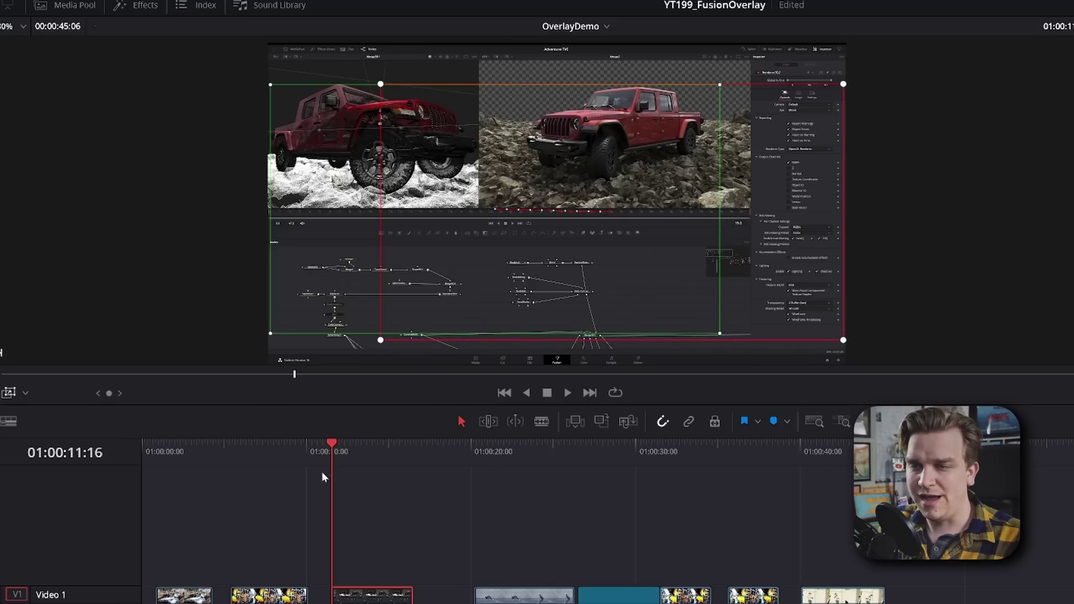
Play back the image clip from its start to check the customised Dynamic Zoom movement.
key("space")
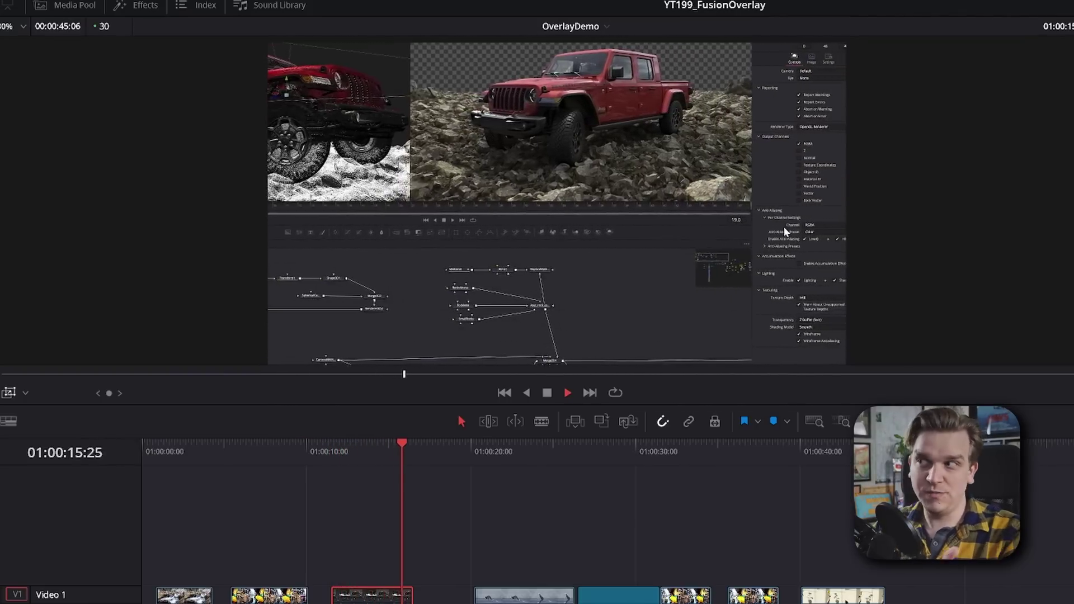
key("space")
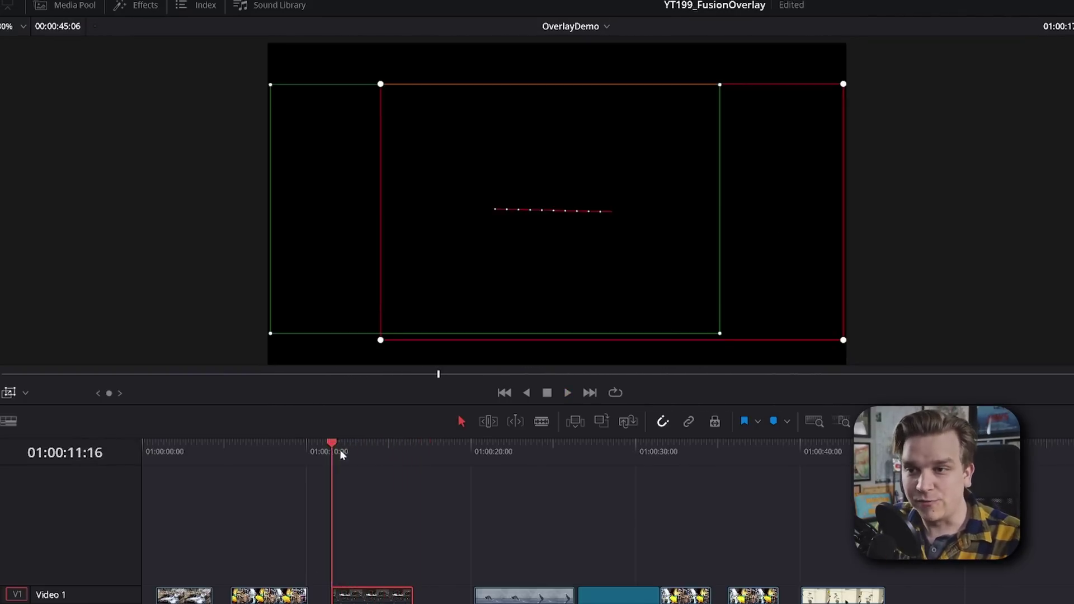
left_click(331, 450)
key("space")
key("space")
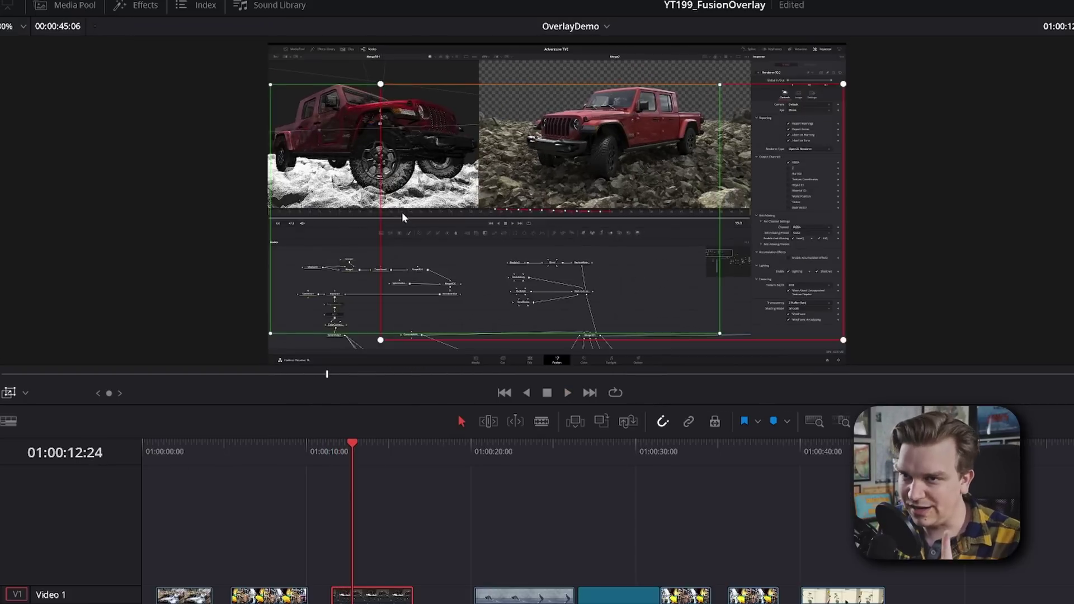
Choose the Open FX overlay for the viewer and move the playhead to the dancer clip at 01:00:20:29.
left_click(25, 393)
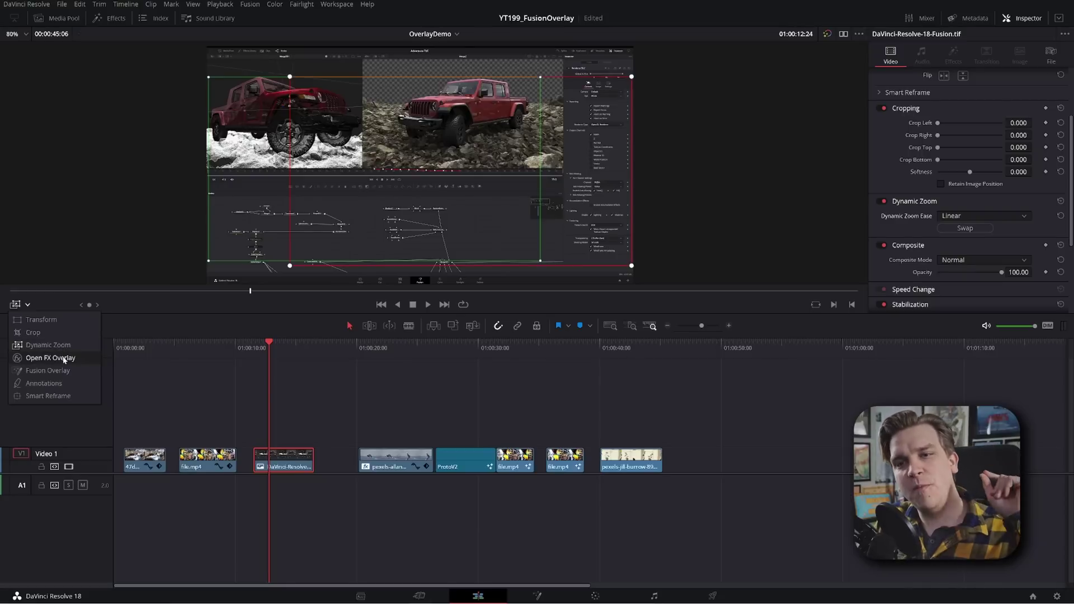
left_click(64, 360)
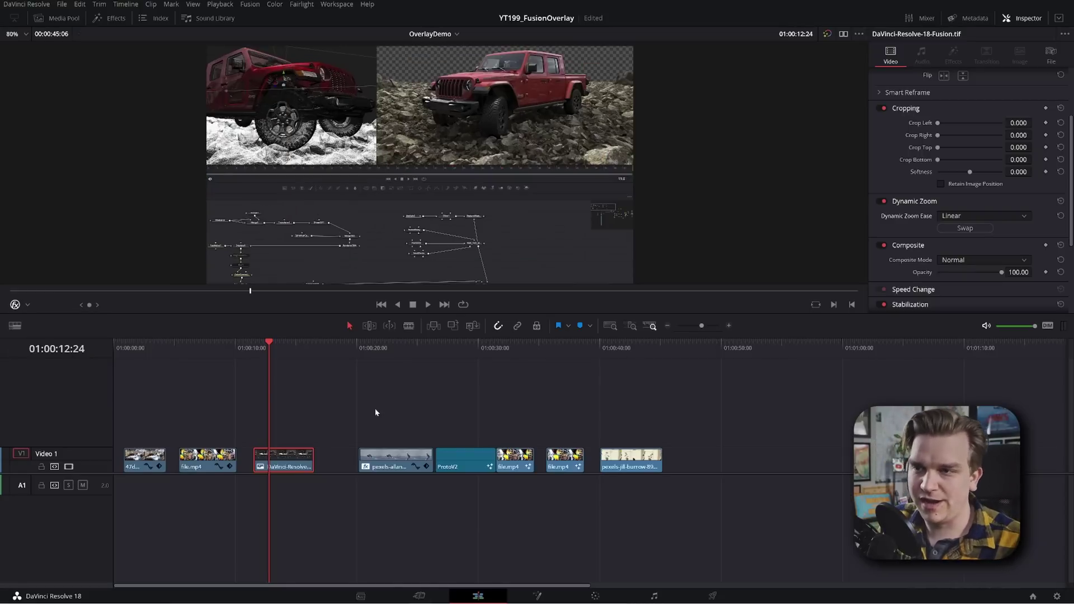
left_click(363, 350)
Show the effects library, collapse the Toolbox category, and browse the available Open FX effects.
left_click(111, 18)
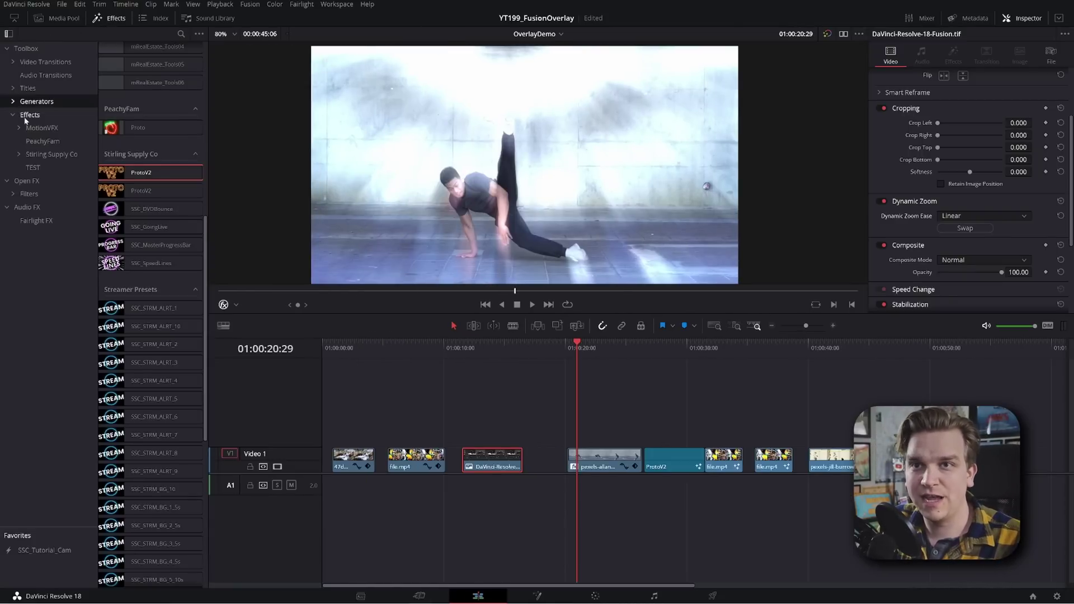
left_click(6, 49)
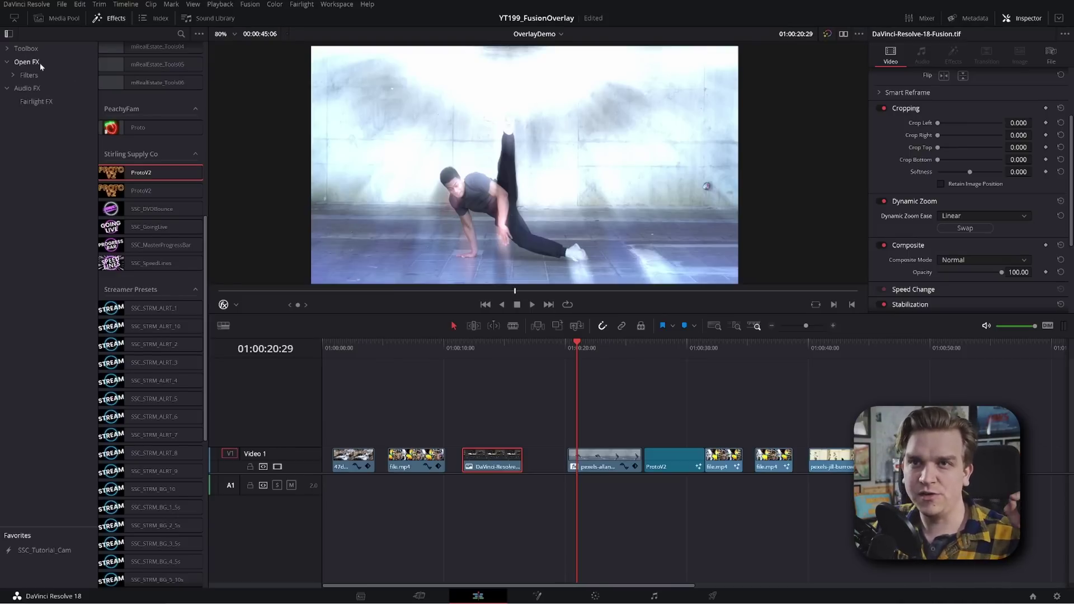
left_click(34, 63)
scroll(145, 252, "down", 10)
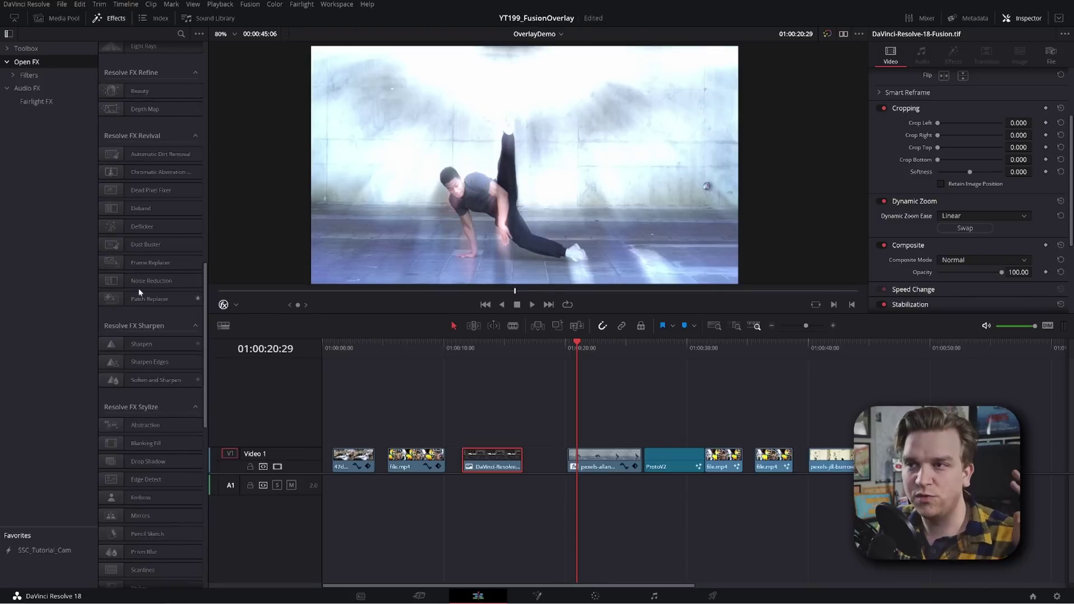
Shift the dancer clip slightly earlier and set its Light Rays source threshold to 0.512, length to 0.140, and position to X 0.480, Y 1.064.
left_click_drag(604, 468, 580, 468)
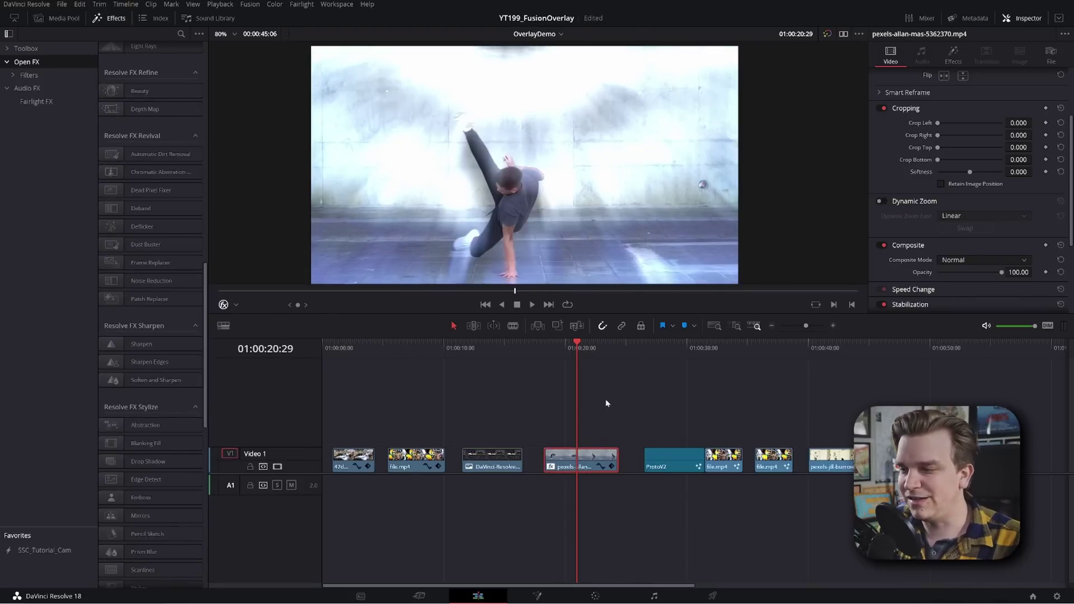
left_click(953, 54)
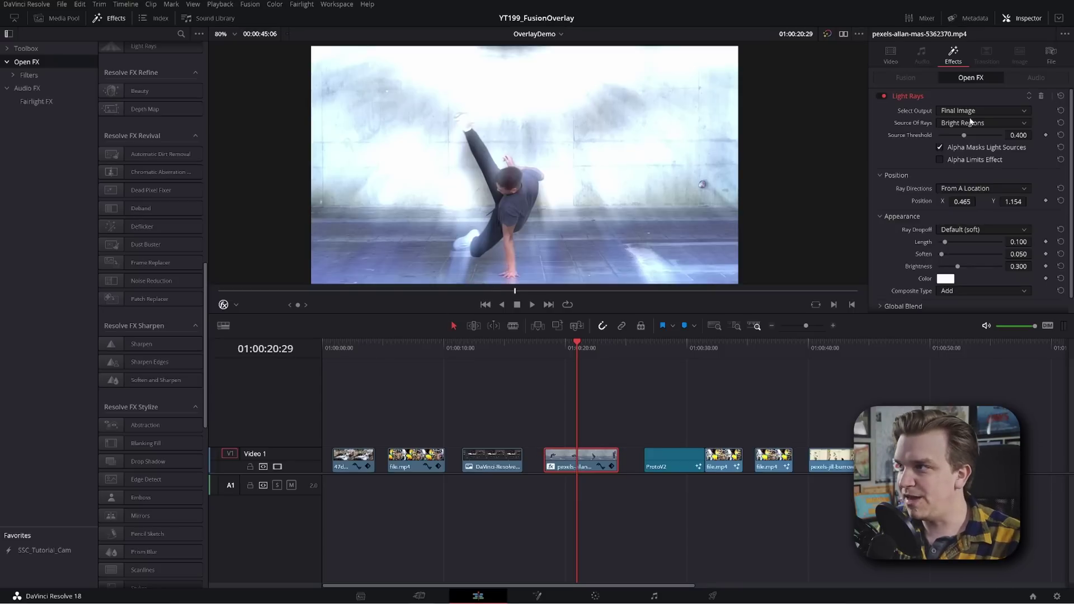
left_click_drag(965, 136, 971, 136)
left_click_drag(945, 245, 949, 252)
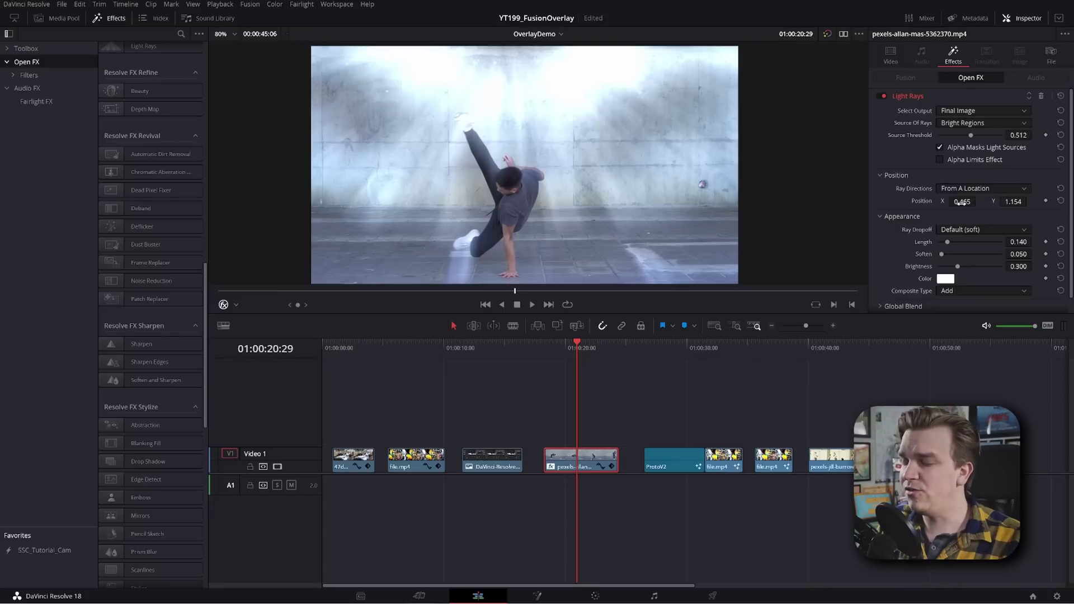
left_click_drag(963, 202, 955, 202)
left_click_drag(963, 202, 1034, 207)
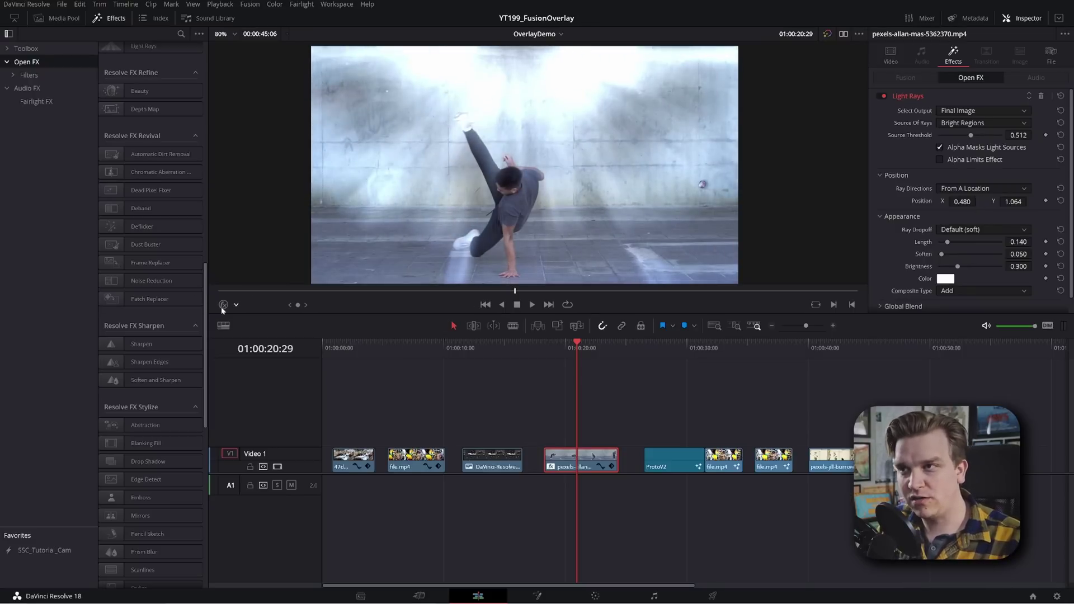
Reposition the Light Rays source in the viewer onto the dancer, at about X 0.464, Y 0.393, and play the clip briefly.
scroll(439, 140, "down", 10)
scroll(439, 140, "up", 6)
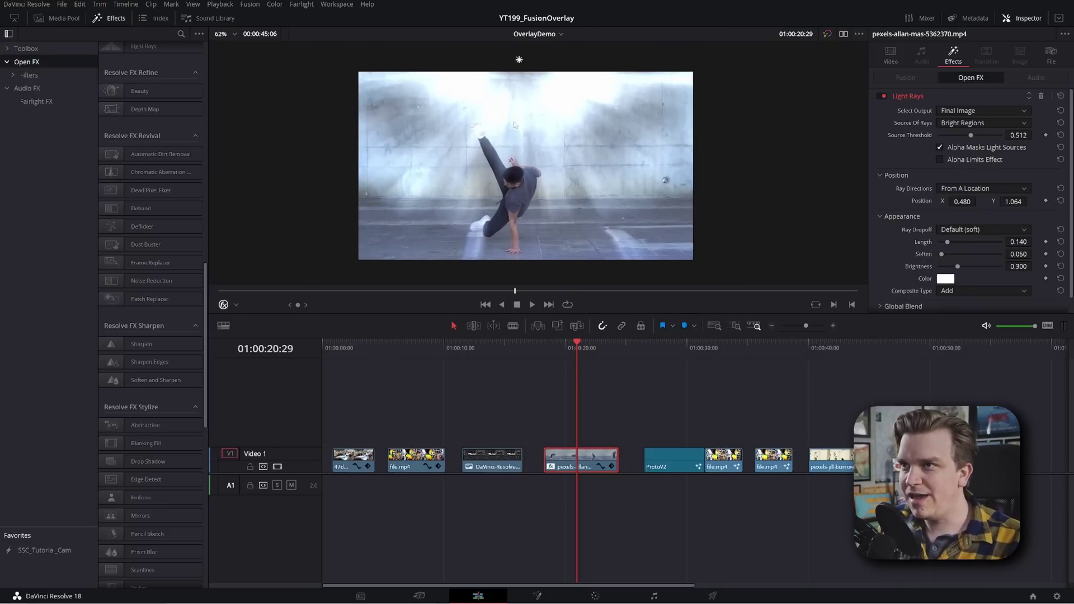
left_click_drag(516, 63, 537, 75)
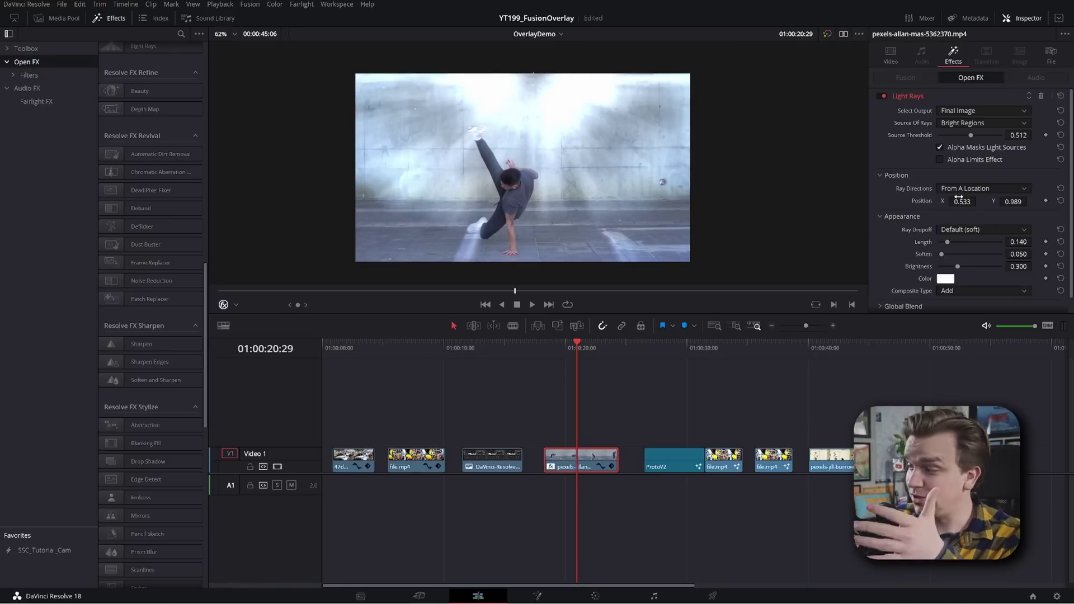
scroll(536, 106, "down", 2)
left_click_drag(500, 103, 515, 168)
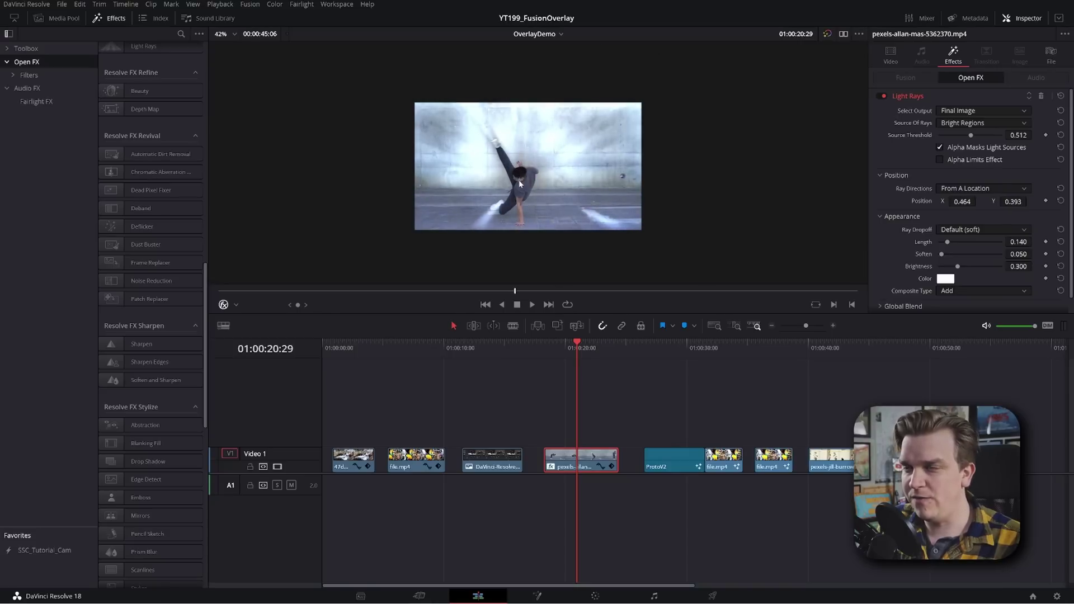
key("space")
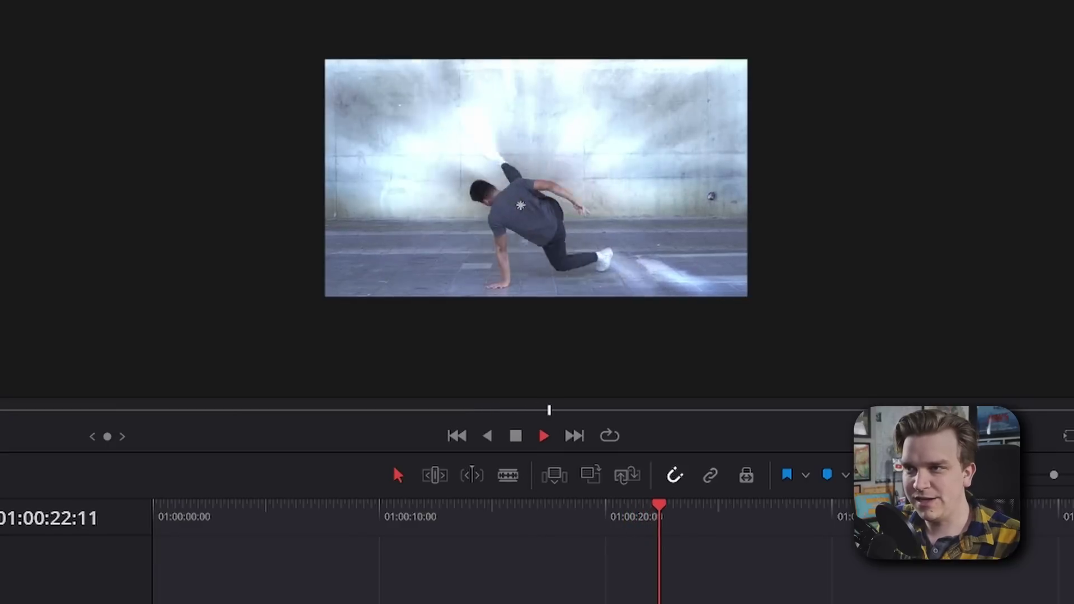
key("space")
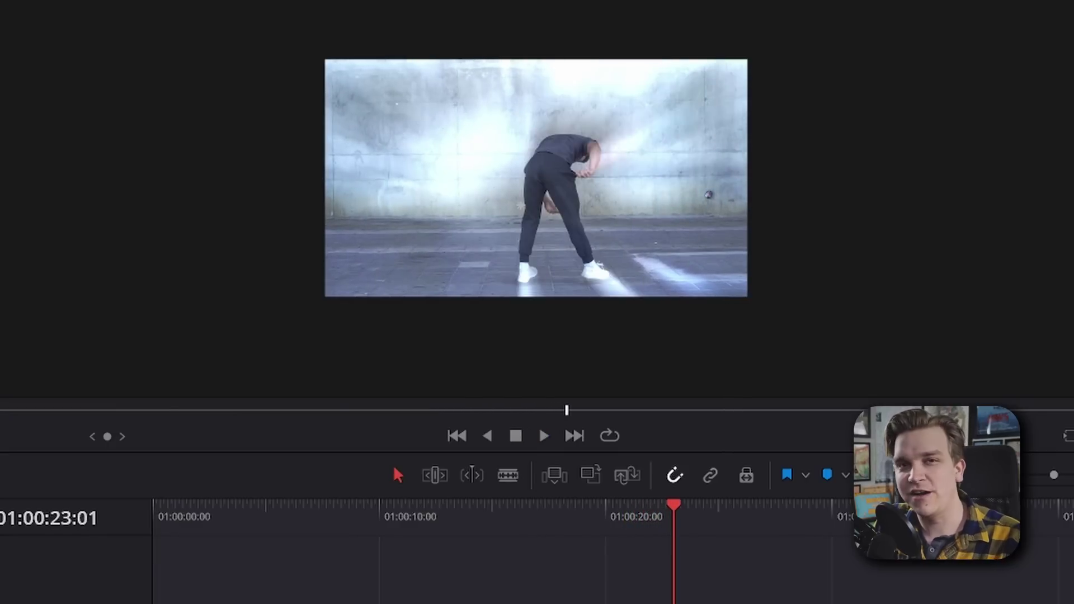
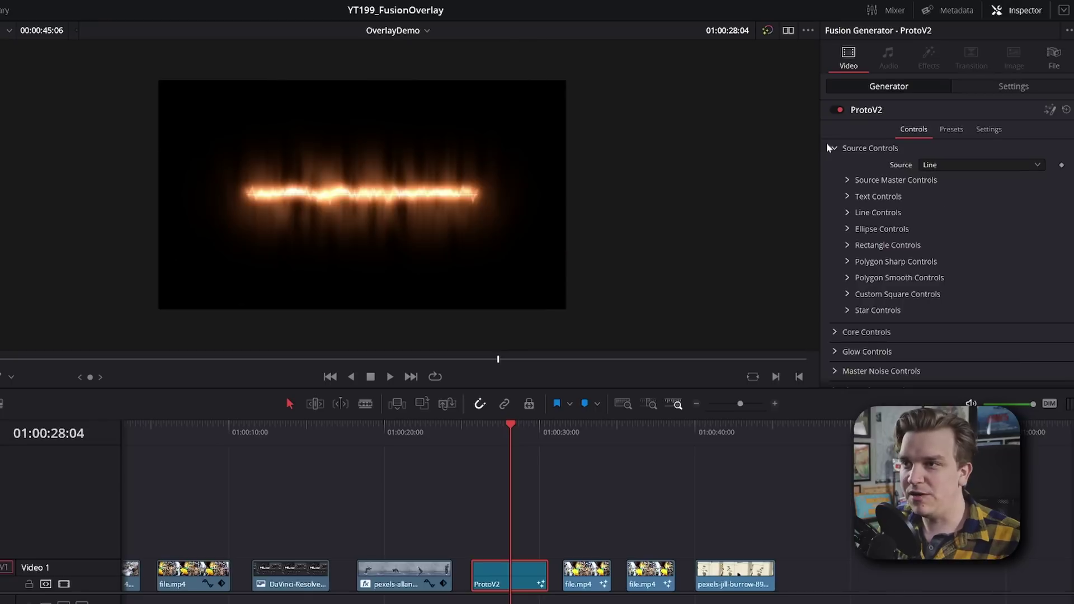
Try the Wavy preset on the ProtoV2 generator, apply the Lava preset, and return to the generator's controls.
left_click(952, 130)
left_click(958, 161)
left_click(953, 199)
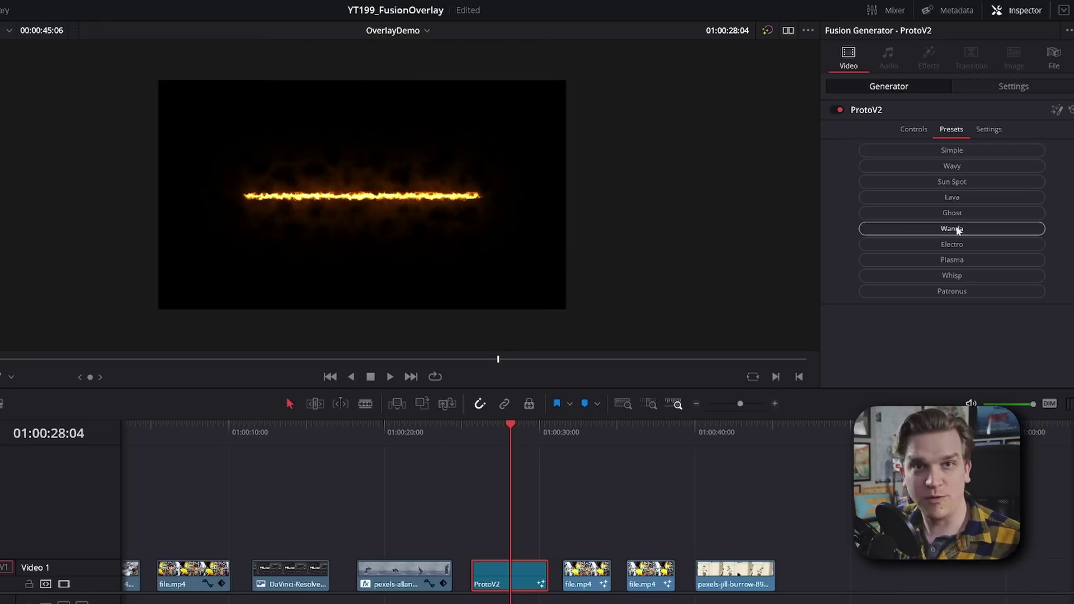
left_click(912, 129)
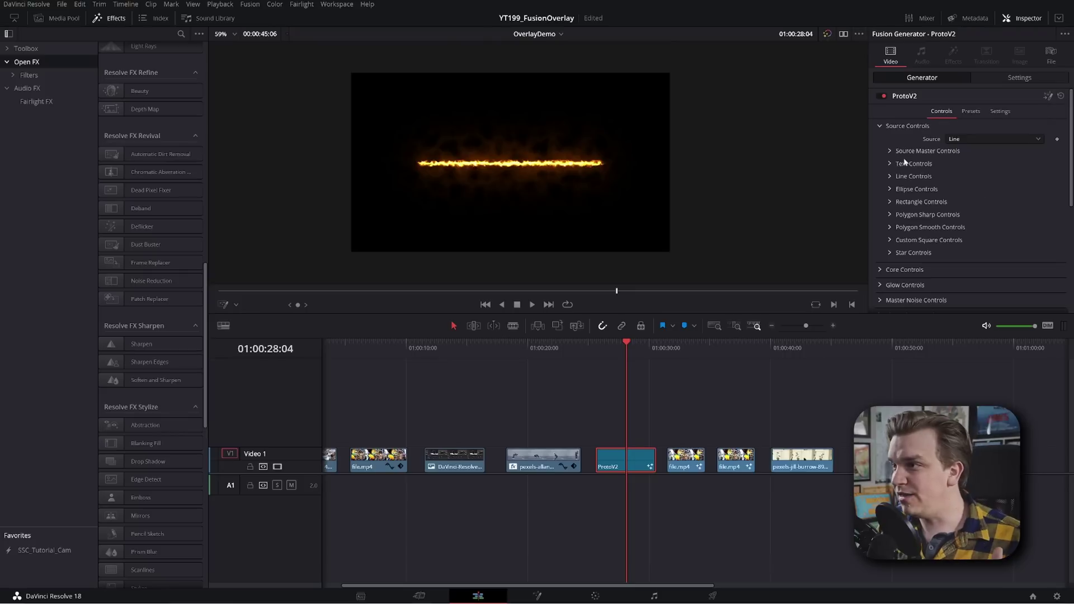
Tilt the ProtoV2 line by adjusting its end points in the Line Controls, with Point 0 at X 0.175 and Point 1 at X 0.75.
left_click(890, 177)
mouse_move(968, 214)
left_mouse_down()
mouse_move(984, 214)
mouse_move(947, 214)
left_mouse_up()
left_click_drag(1031, 213, 1041, 214)
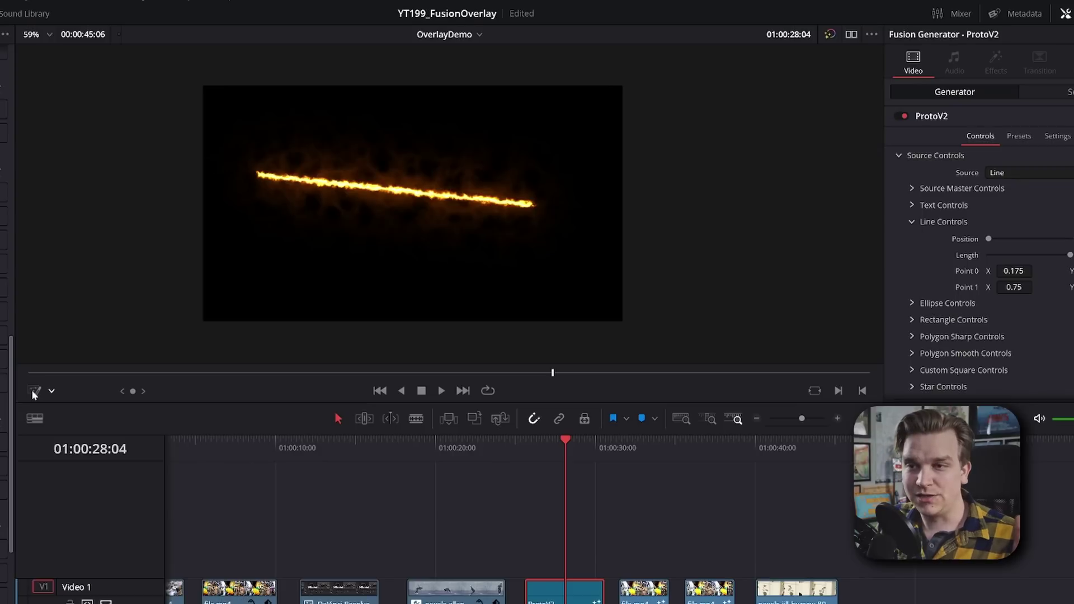
Turn on the Fusion overlay and reposition both line ends in the viewer, to about X 0.129 for Point 0 and X 0.810 for Point 1.
left_click(34, 392)
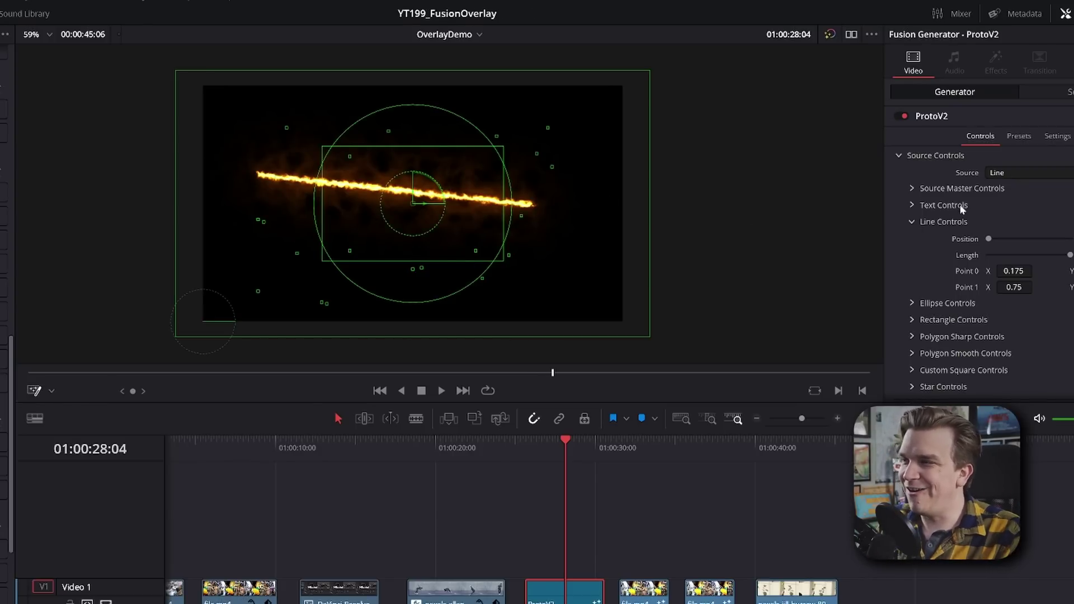
left_click(1026, 173)
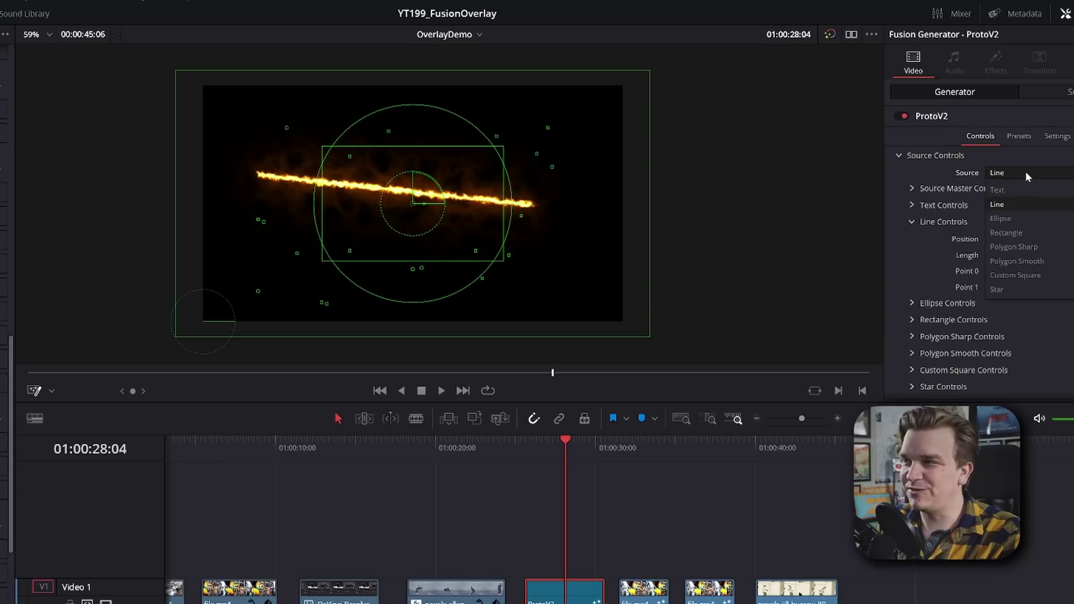
left_click(930, 188)
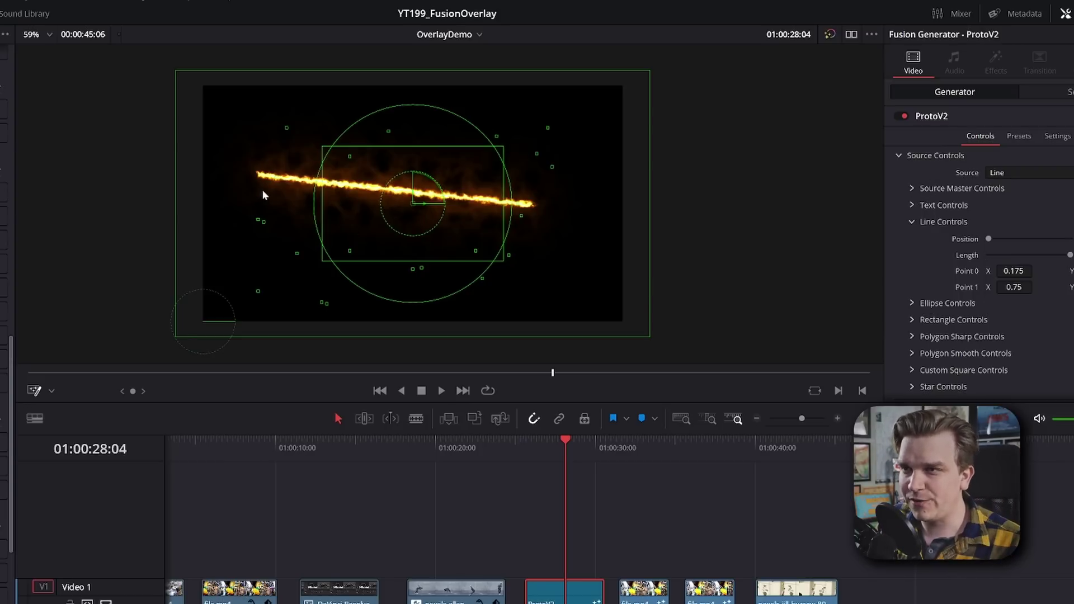
scroll(263, 190, "up", 3)
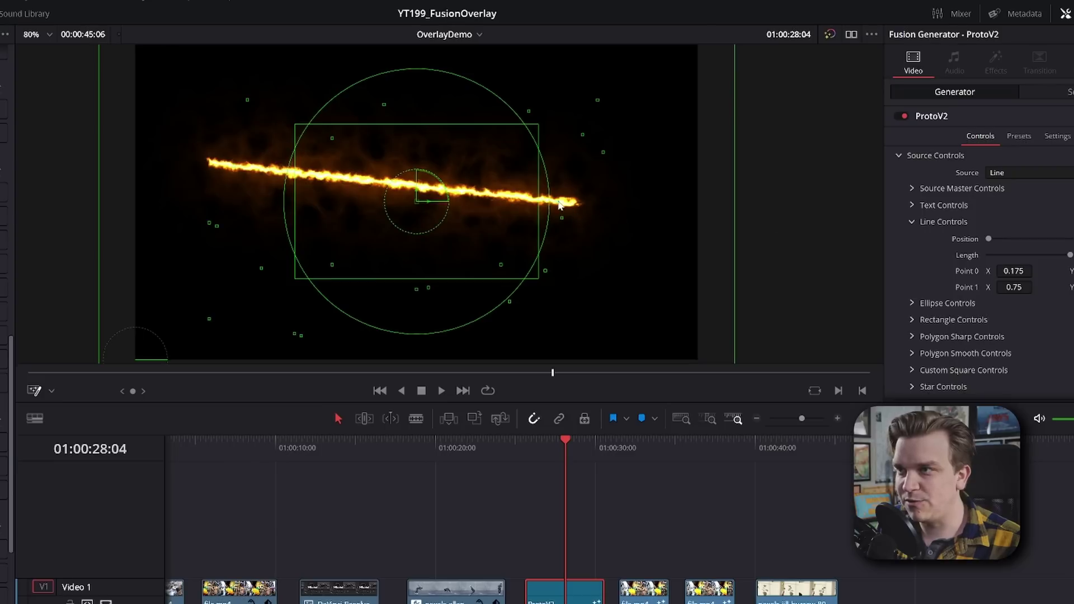
left_click_drag(572, 210, 619, 341)
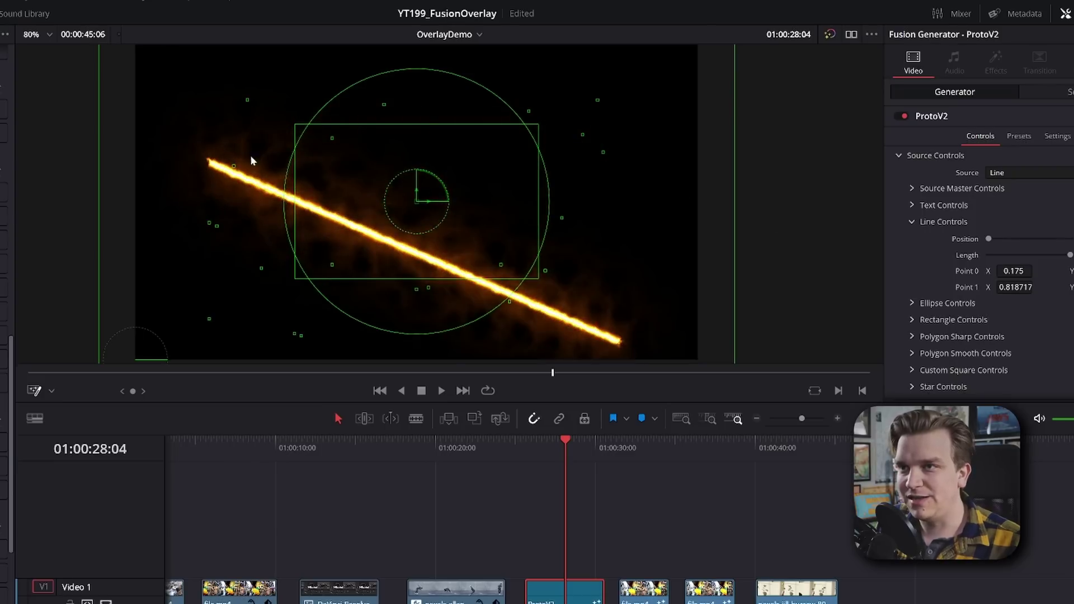
left_click_drag(236, 170, 200, 177)
left_click_drag(599, 324, 585, 287)
Change the ProtoV2 source to Polygon Sharp and pull two of the polygon's right-side points outward in the viewer.
left_click(1010, 168)
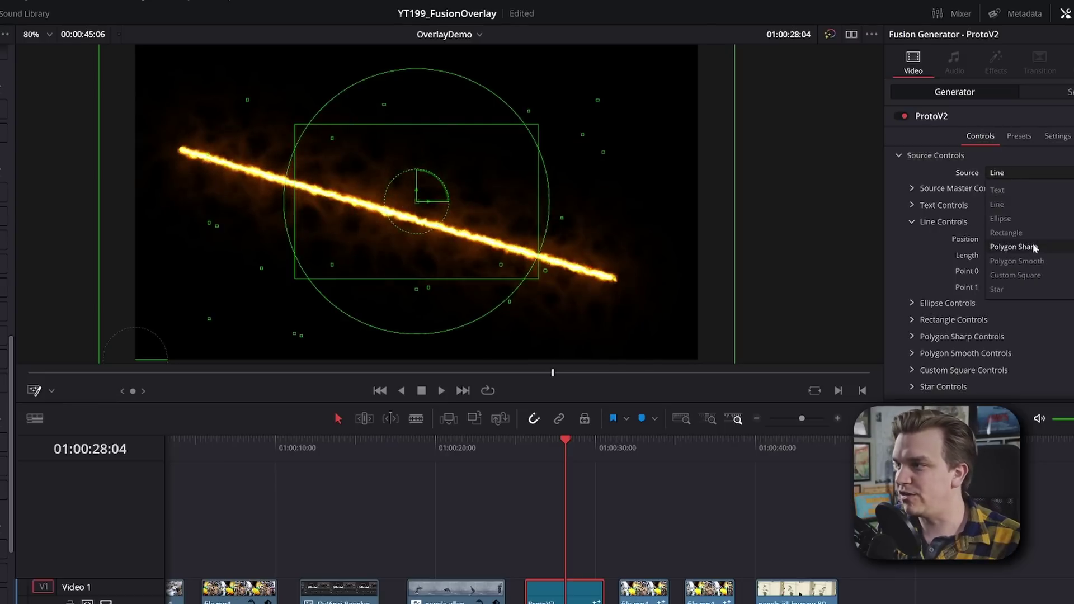
left_click(1015, 246)
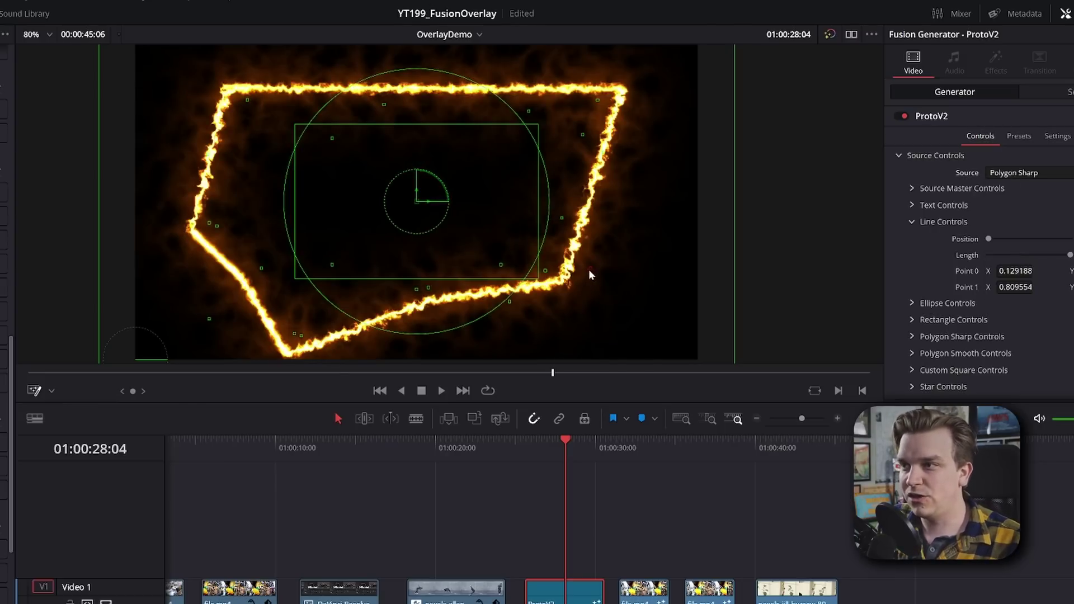
left_click_drag(546, 271, 598, 310)
left_click_drag(563, 218, 633, 175)
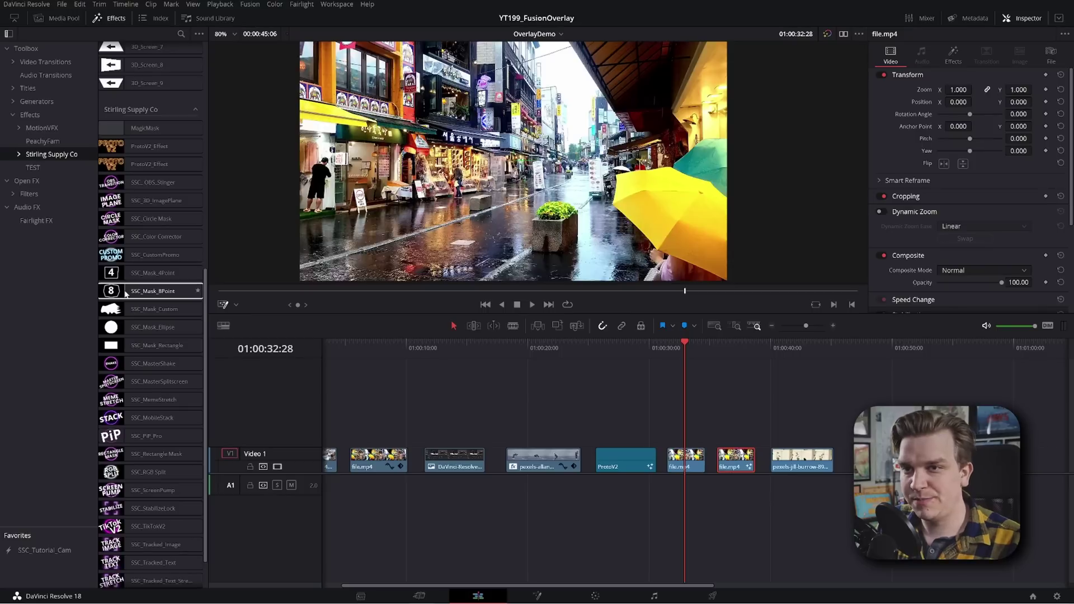
Select the street clip at 01:00:32:28 and reshape its eight-point mask in the viewer, widening the upper corners and right side and curving the top edge.
left_click_drag(126, 292, 683, 465)
left_click(685, 464)
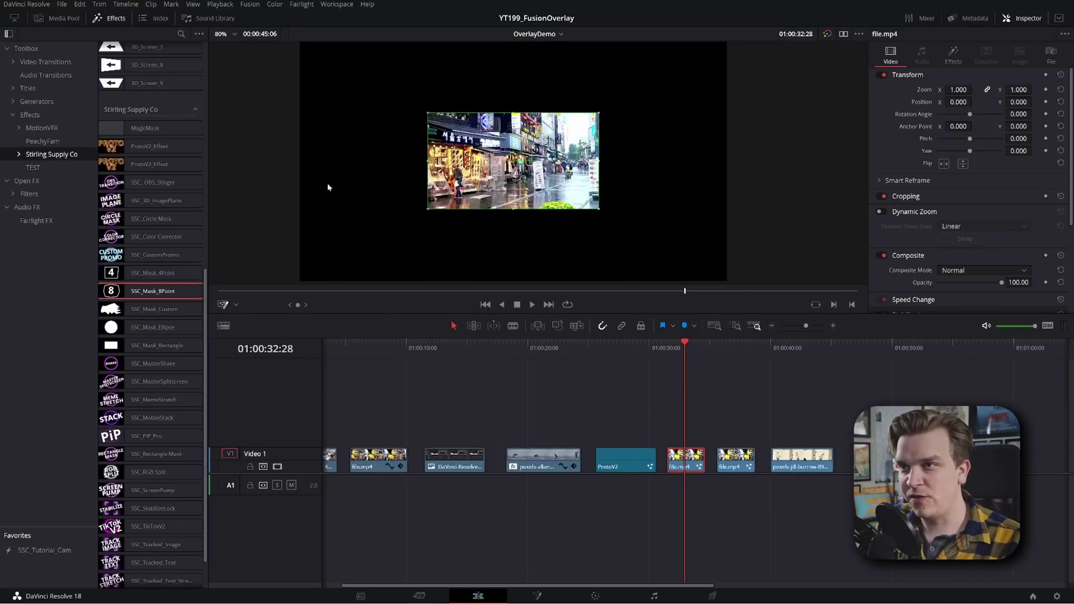
left_click_drag(448, 118, 385, 95)
left_click_drag(495, 116, 491, 94)
left_click_drag(585, 120, 602, 99)
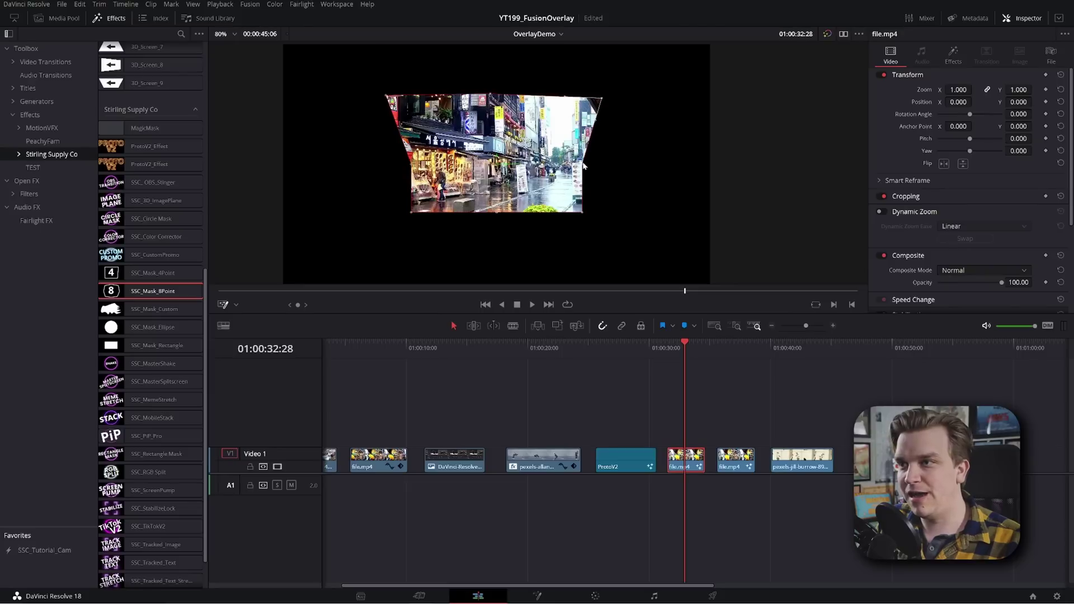
left_click_drag(586, 166, 619, 190)
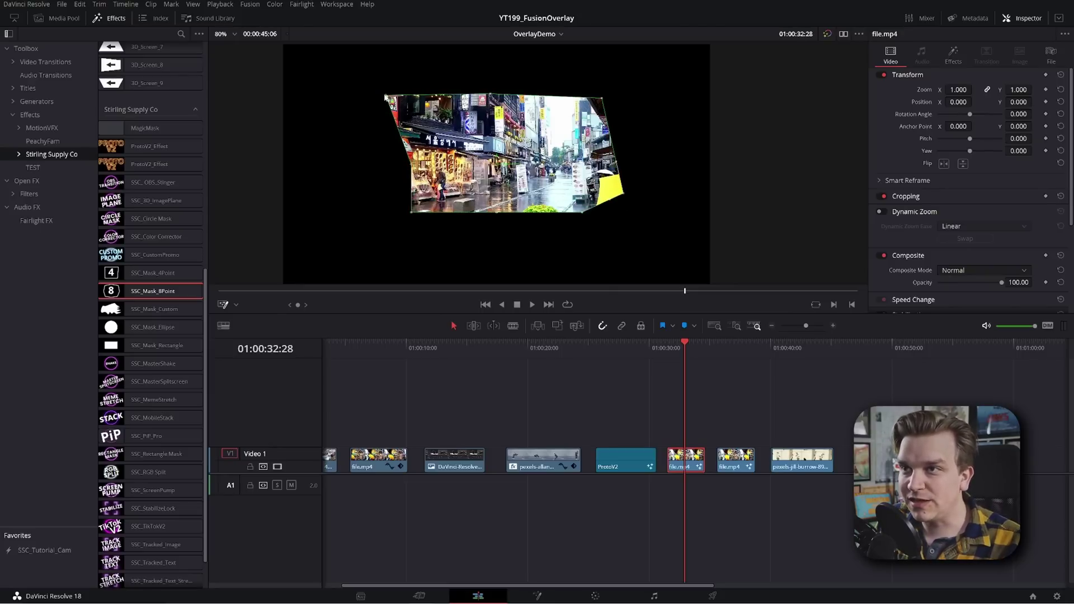
left_click_drag(420, 96, 450, 48)
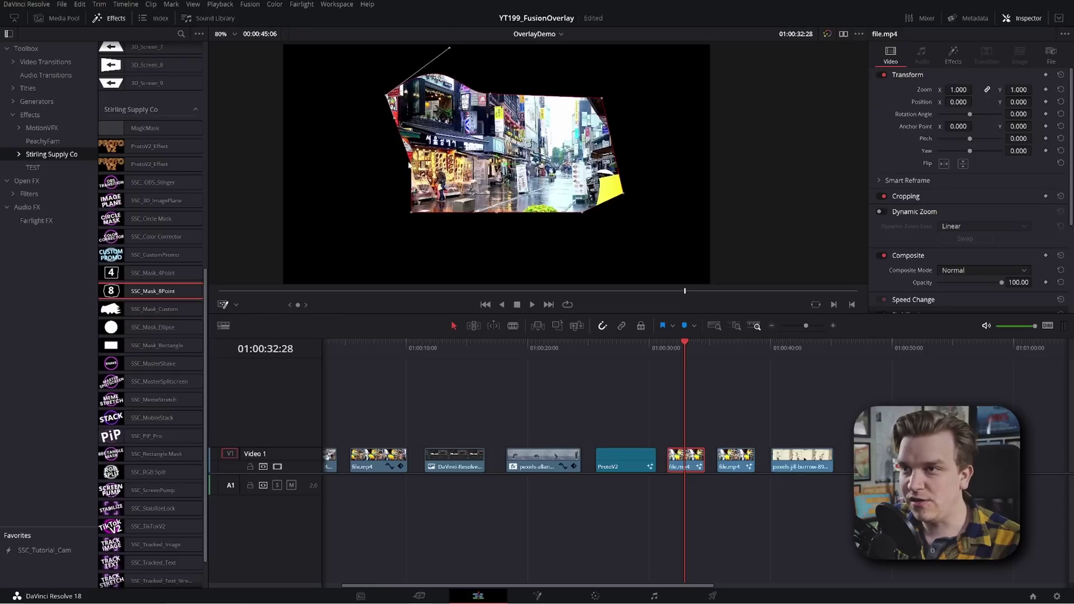
Select the second street clip at 01:00:36:27, draw a freeform shape in the viewer for its SSC_Mask_Custom effect, and disable Invert.
left_click_drag(730, 335, 733, 365)
left_click(737, 457)
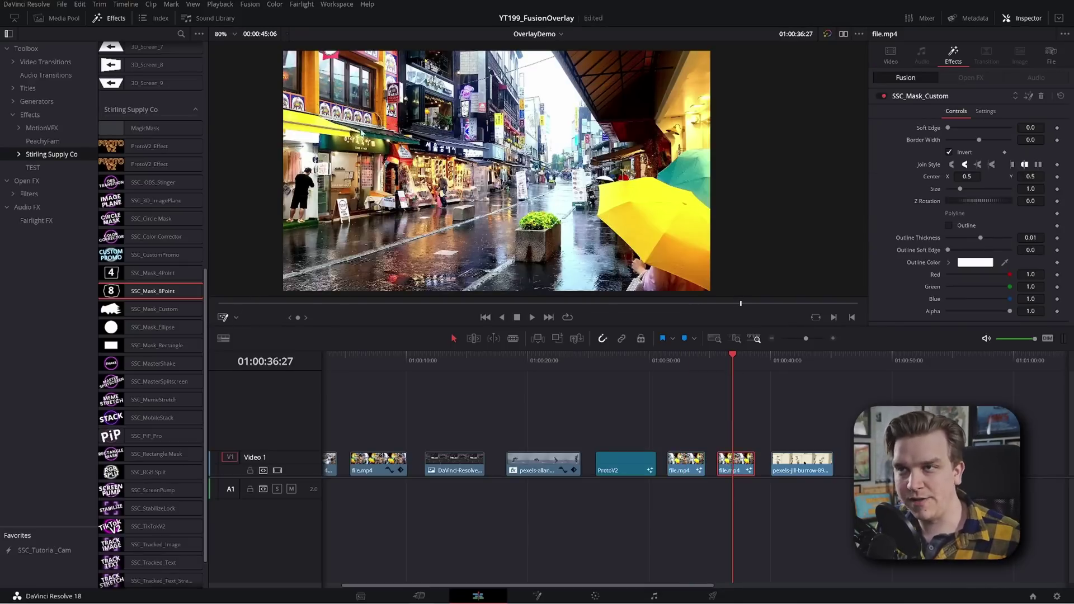
left_click(929, 98)
left_click(935, 99)
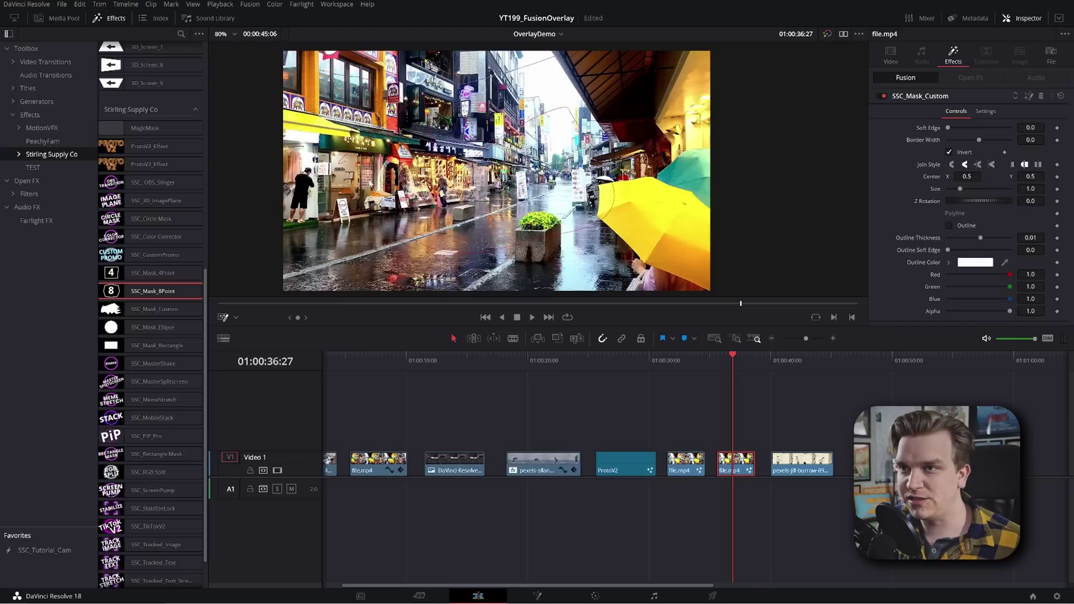
left_click(348, 162)
left_click(962, 154)
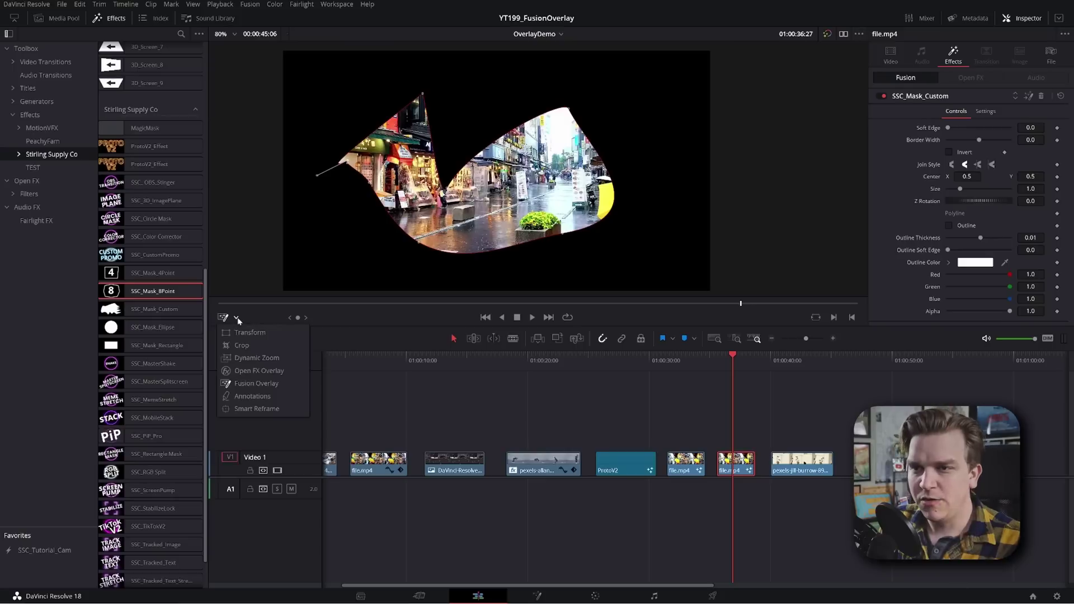
Switch the viewer overlay to Annotations and scribble freehand in red over the rose's shadow at 01:00:41:29.
left_click(256, 384)
left_click(797, 401)
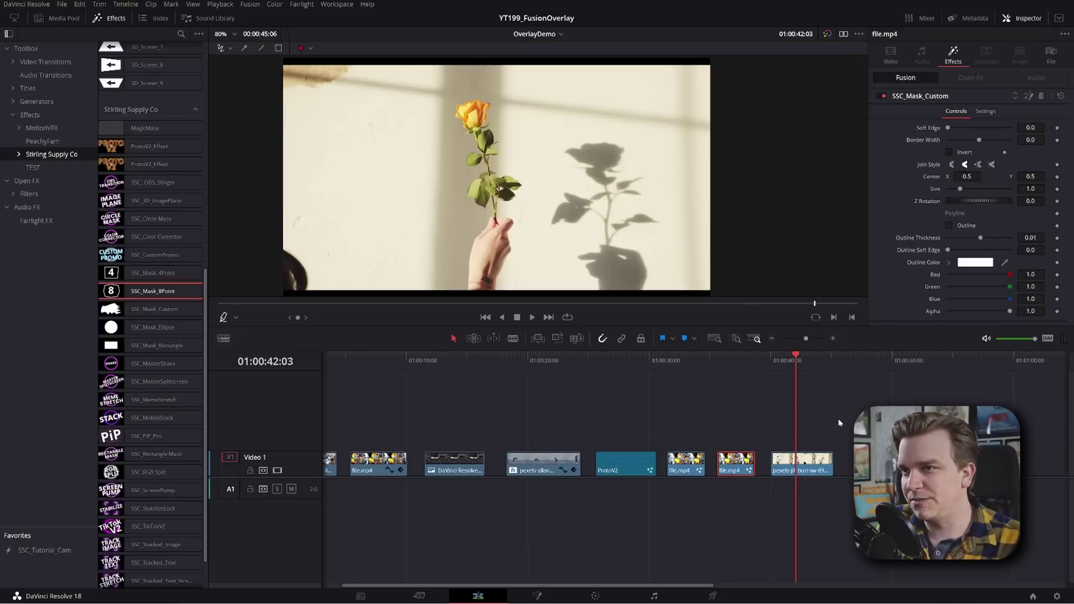
left_click_drag(838, 416, 821, 415)
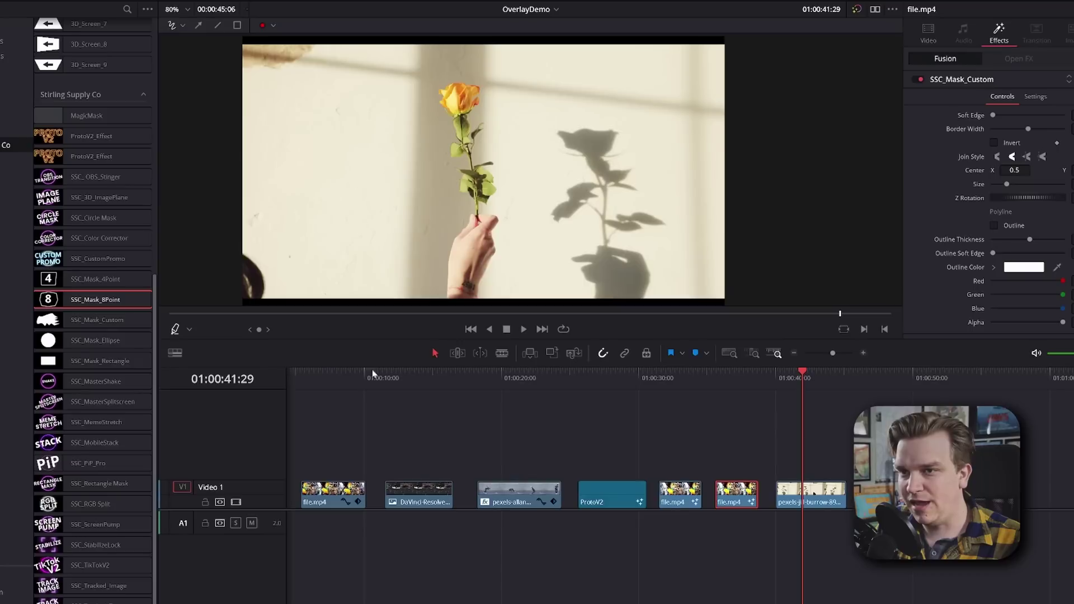
mouse_move(508, 100)
left_mouse_down()
mouse_move(645, 284)
mouse_move(660, 112)
mouse_move(615, 233)
mouse_move(616, 288)
mouse_move(600, 121)
mouse_move(602, 159)
left_mouse_up()
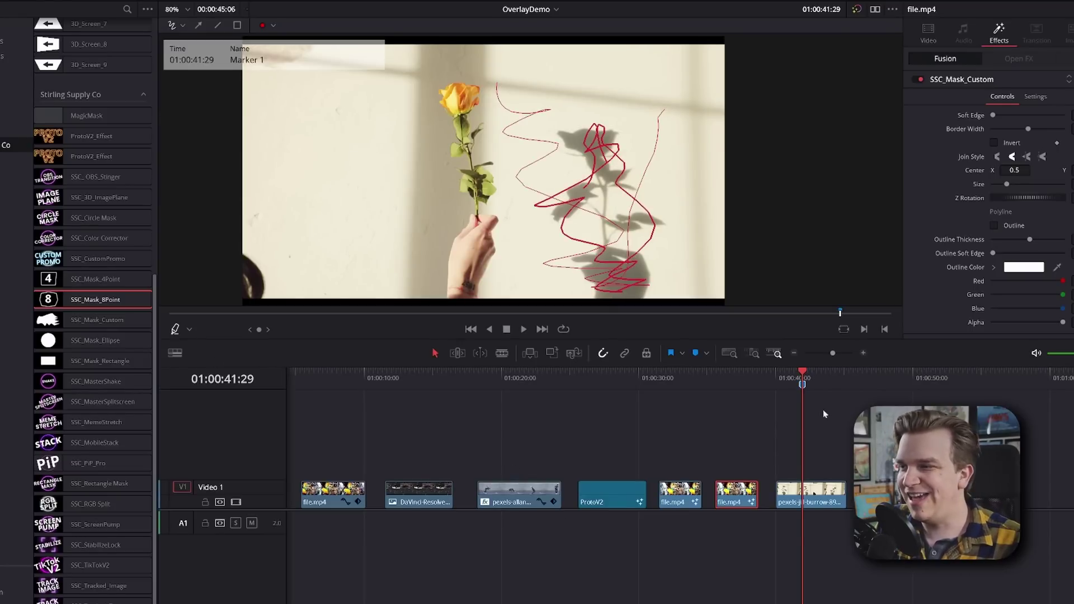
Play through the annotated frame from 01:00:40:29 and return the playhead to the marker at 01:00:41:29.
left_click(789, 379)
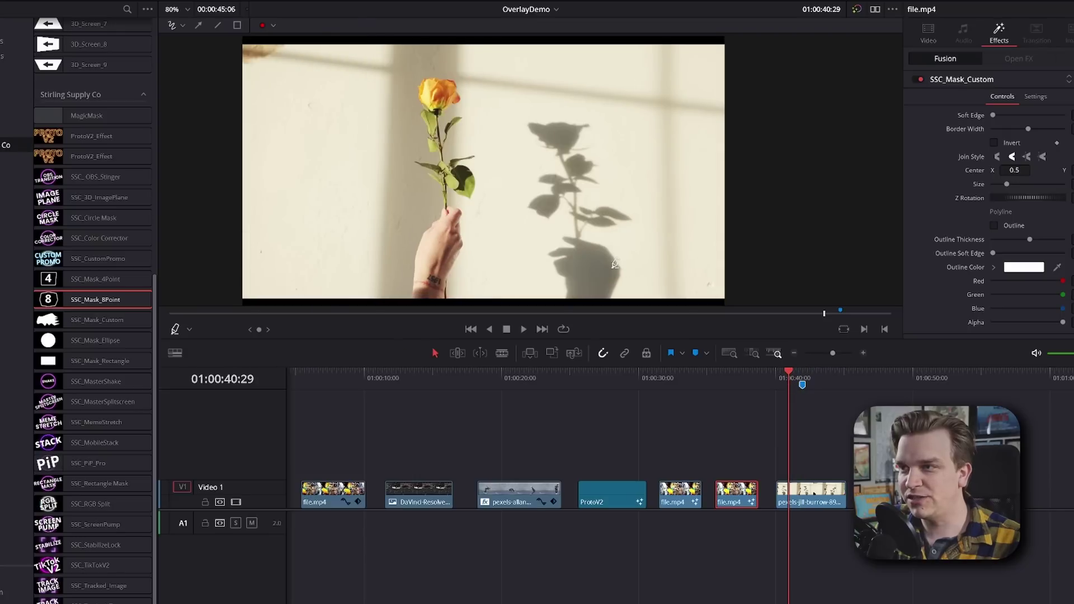
key("space")
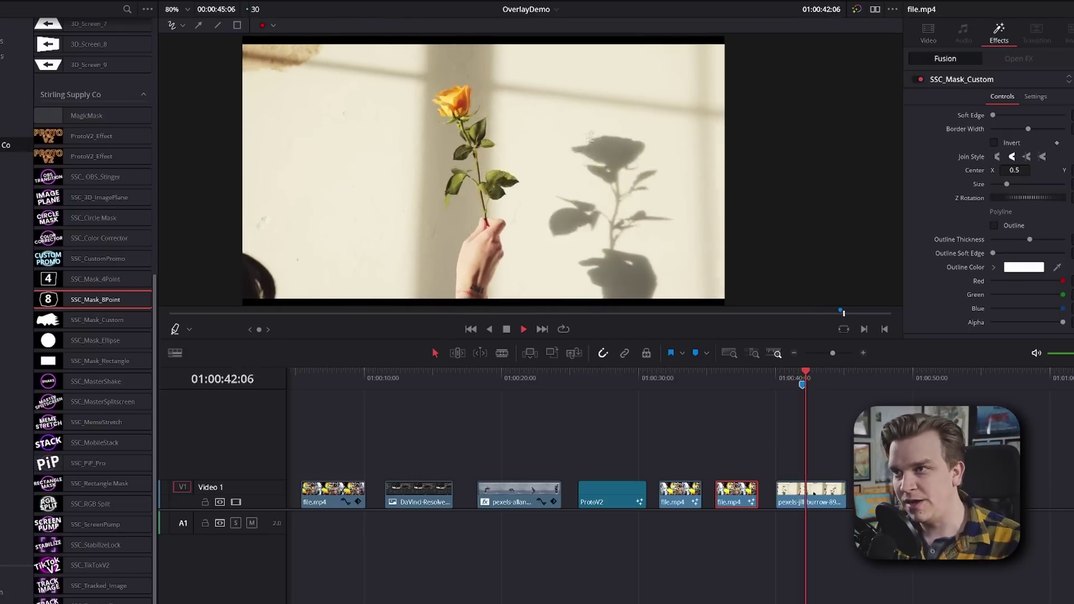
left_click(806, 377)
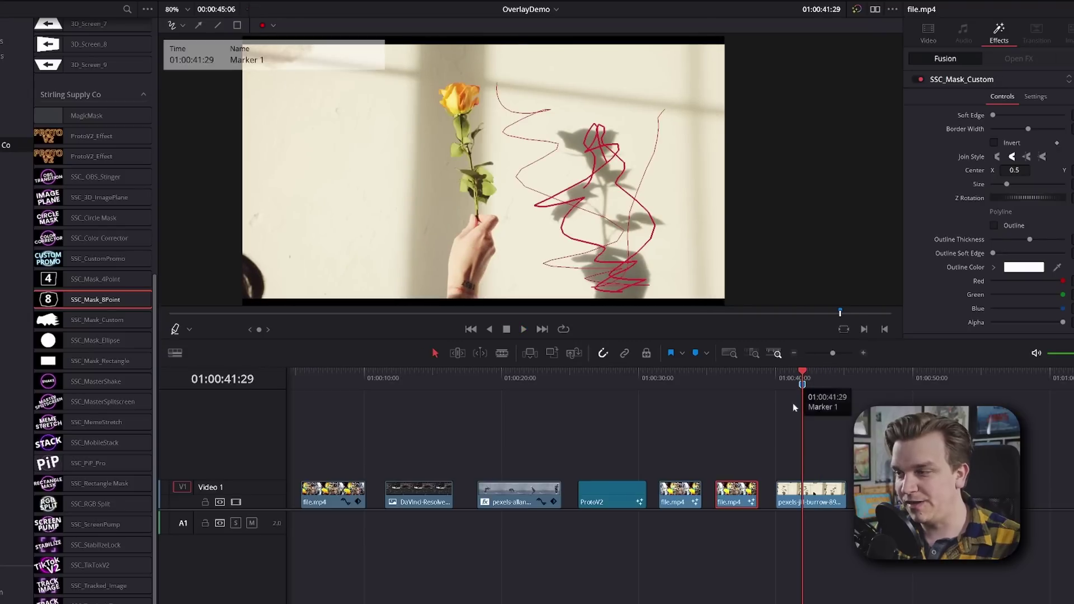
Annotate the rose frame with an arrow, a short line above it, and a rectangle around the rose, and colour the rectangle green.
left_click_drag(331, 224, 439, 149)
left_click_drag(315, 107, 382, 115)
mouse_move(436, 81)
left_mouse_down()
mouse_move(497, 208)
mouse_move(502, 264)
left_mouse_up()
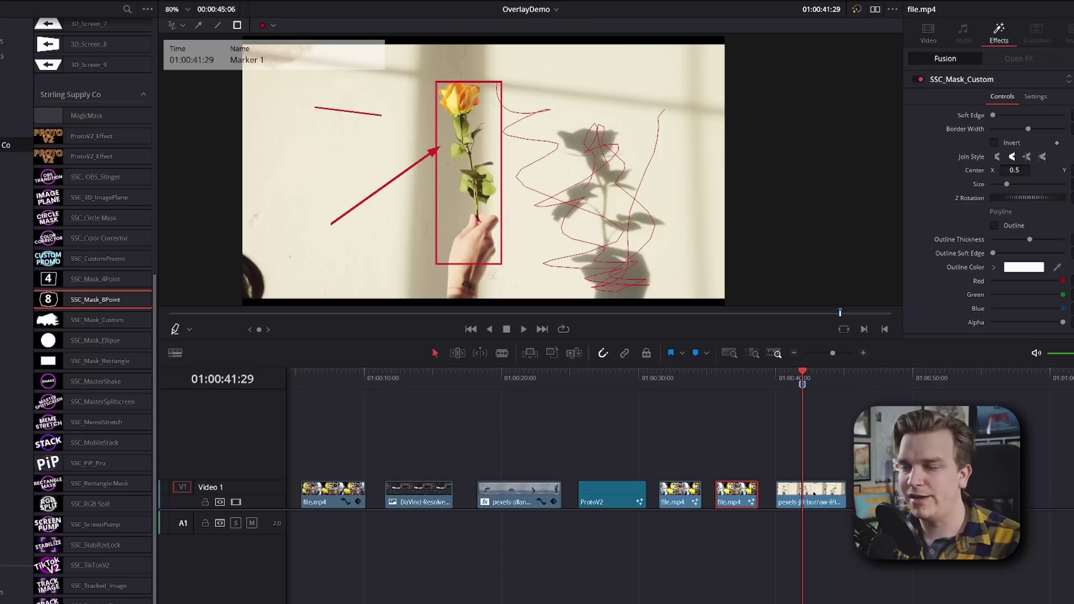
left_click(273, 26)
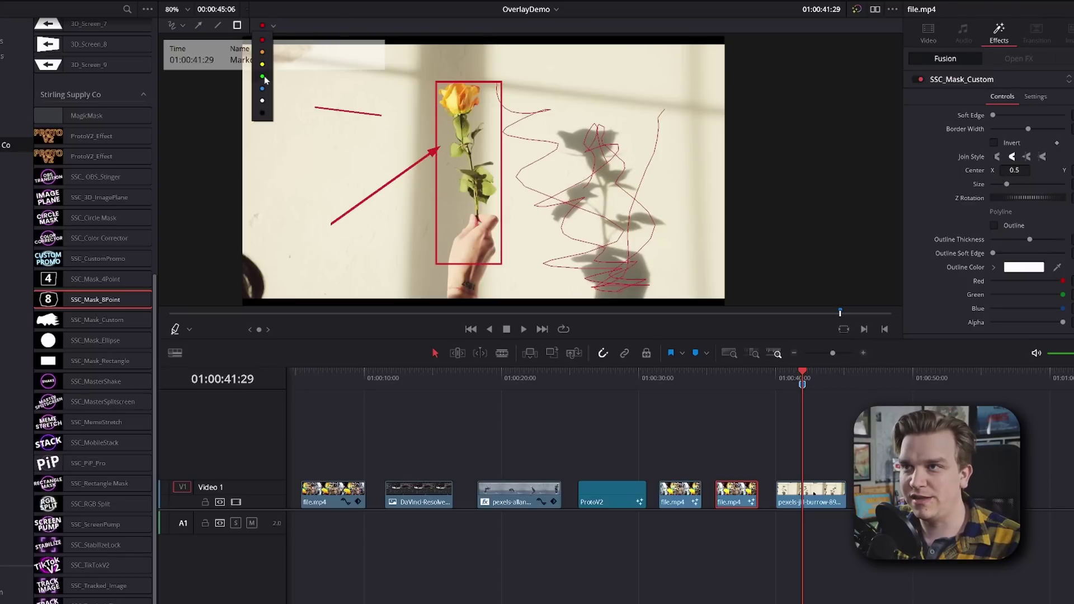
left_click(262, 76)
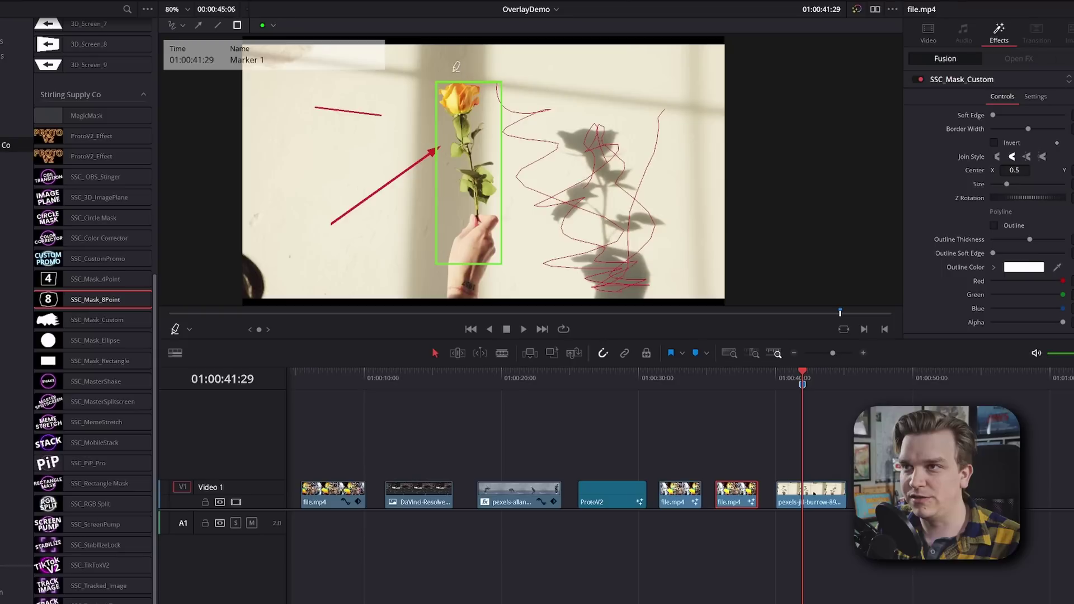
Choose the thickest annotation brush and handwrite "Flower" in green beside the rose.
left_click(185, 26)
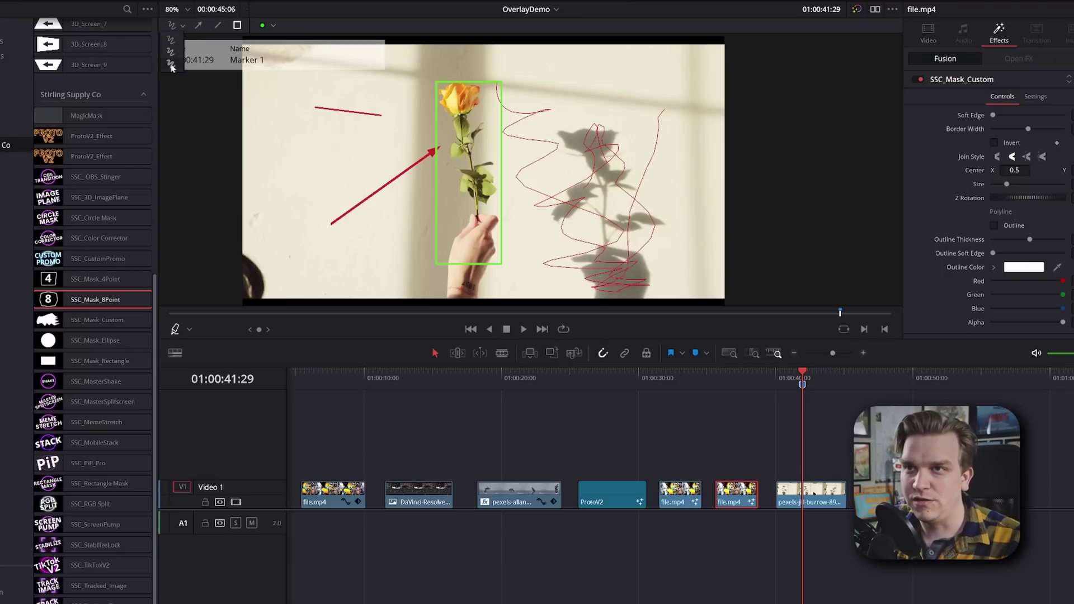
left_click(172, 68)
mouse_move(315, 163)
left_mouse_down()
mouse_move(331, 201)
mouse_move(391, 226)
left_mouse_up()
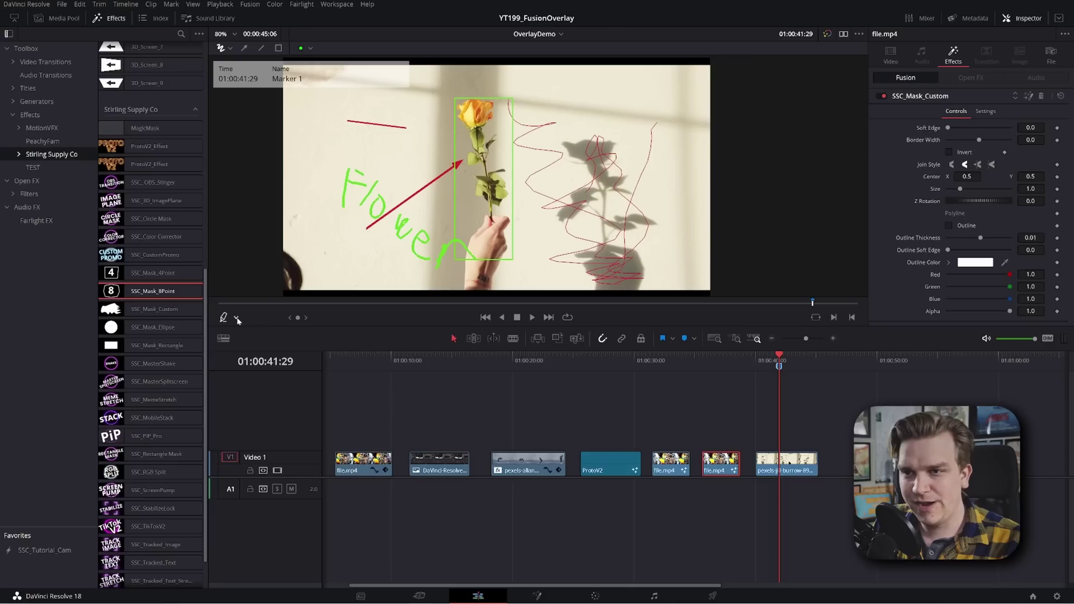
Switch the viewer overlay to Smart Reframe and open the vert timeline.
left_click(236, 318)
left_click(257, 409)
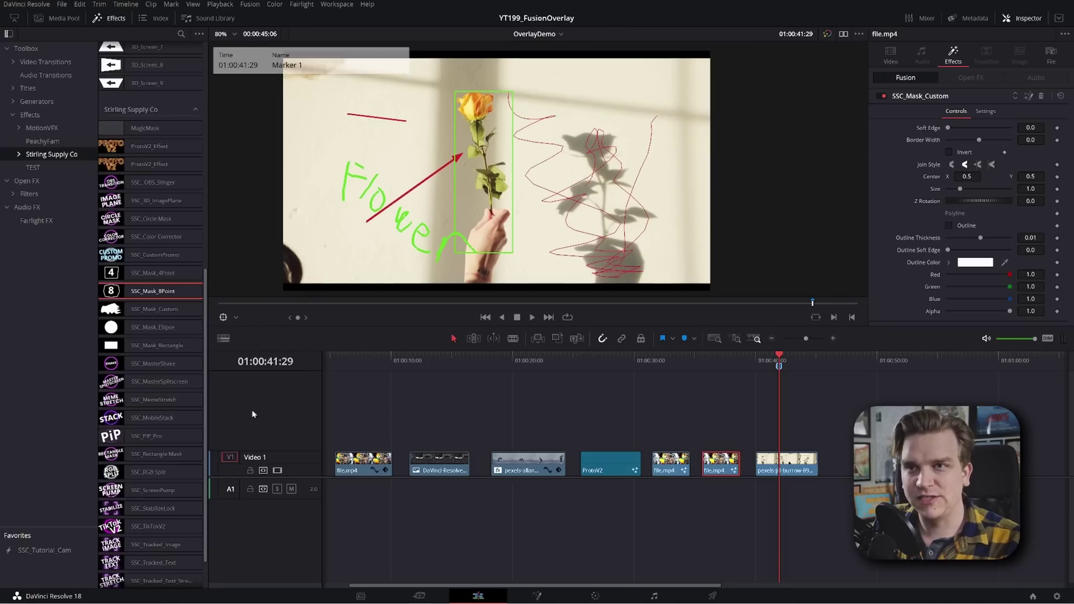
left_click(536, 34)
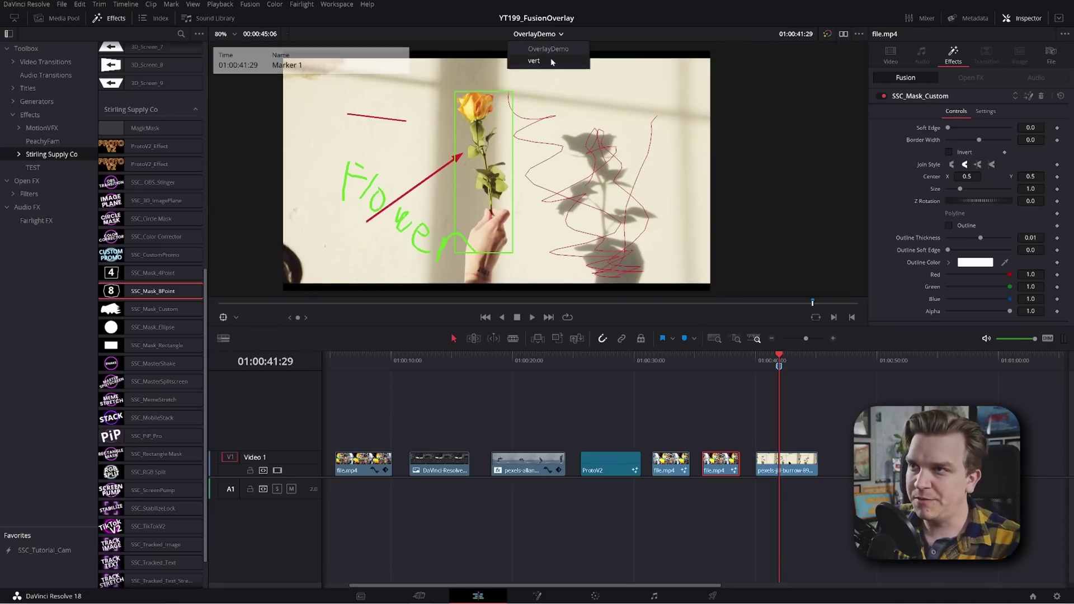
left_click(550, 59)
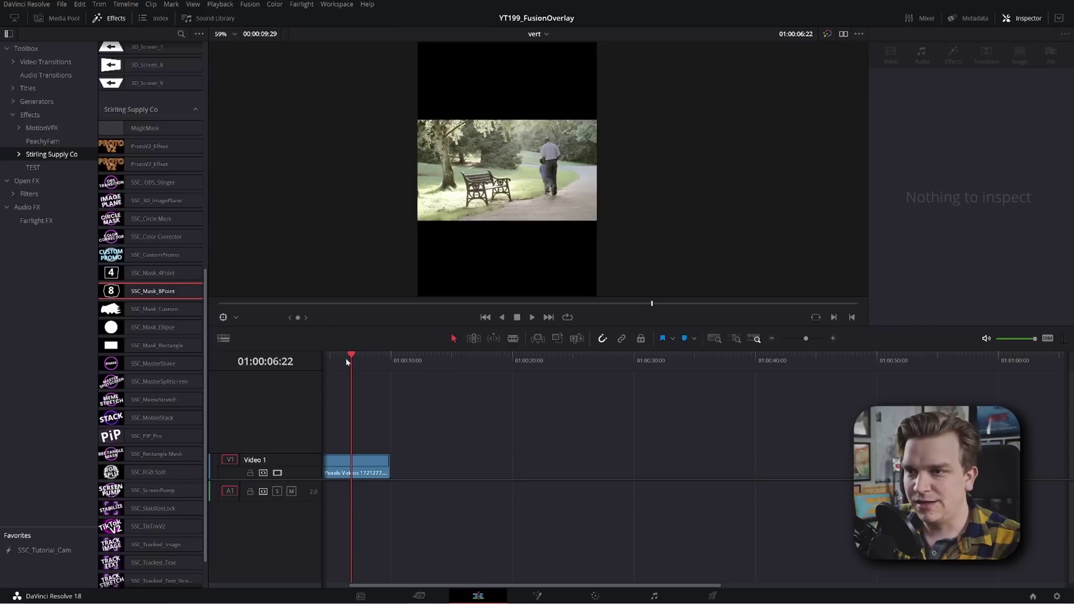
Move the park clip to the start of the vert timeline and play its opening seconds.
key("Home")
key("space")
key("space")
left_click_drag(356, 475, 328, 476)
left_click_drag(334, 361, 321, 363)
key("space")
key("space")
Enlarge the park clip to a Zoom of 3.320 so it fills the vertical frame, and set its Position X to -97.000.
scroll(530, 193, "down", 3)
scroll(540, 173, "up", 5)
scroll(558, 173, "down", 6)
left_click_drag(959, 90, 962, 91)
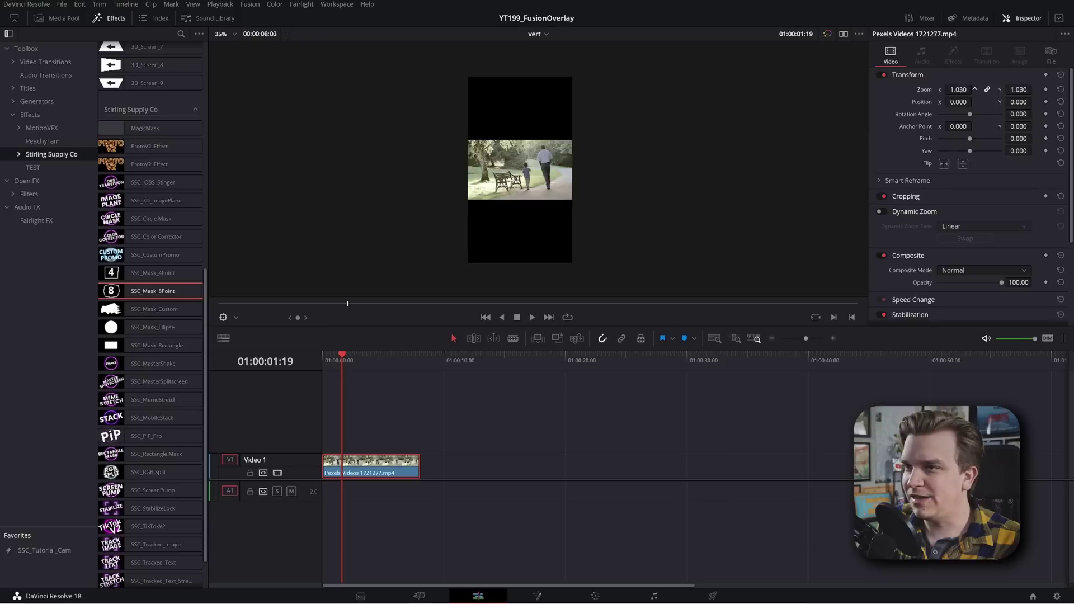
scroll(958, 89, "up", 20)
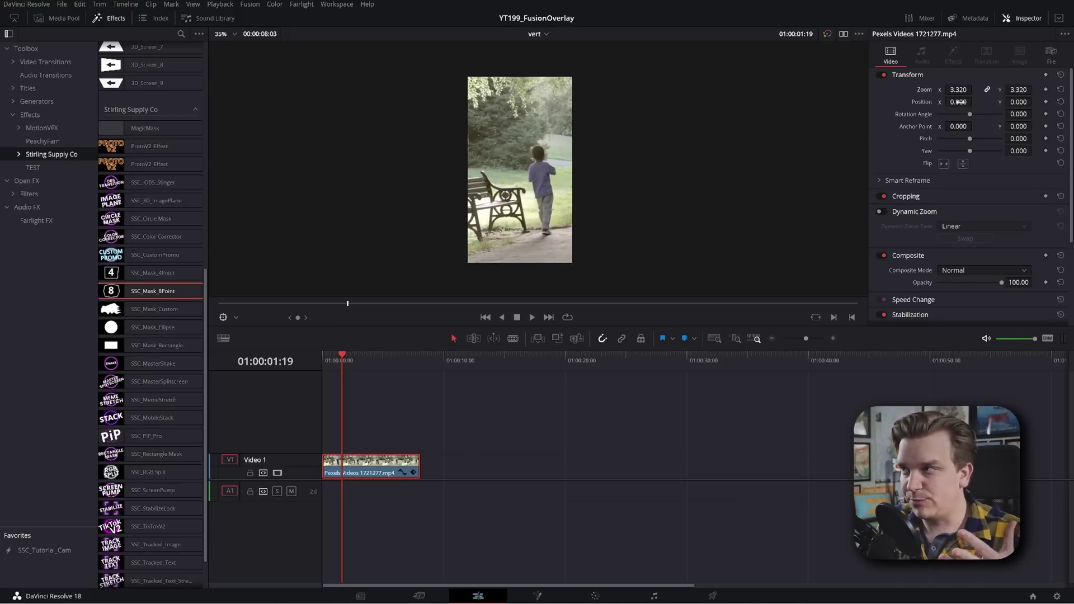
left_click_drag(958, 102, 904, 102)
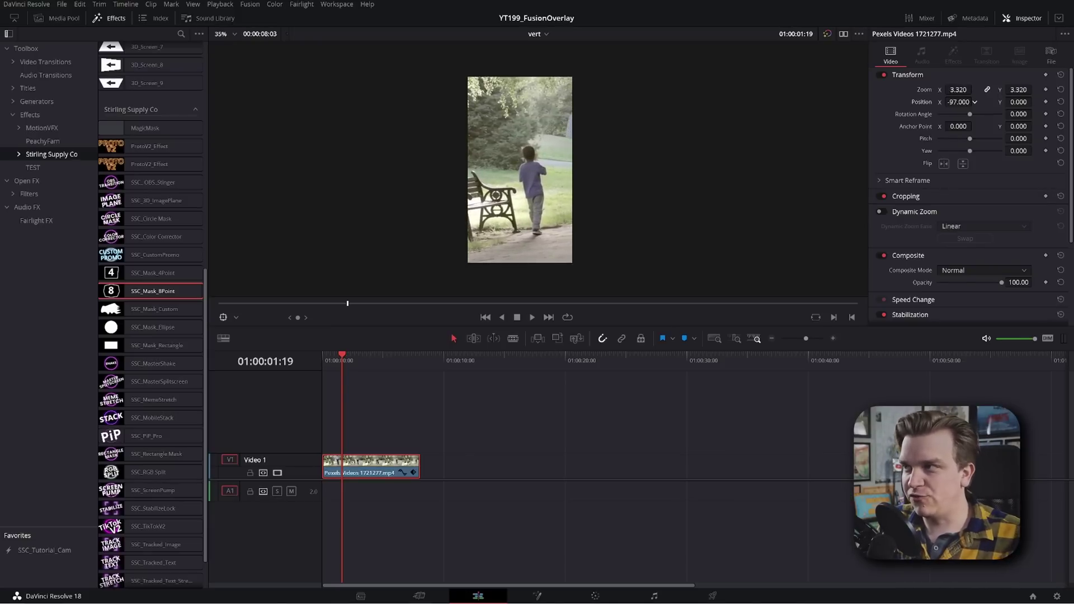
Shift the park clip horizontally to a Position X of -795.000 so the man is framed.
scroll(958, 102, "down", 20)
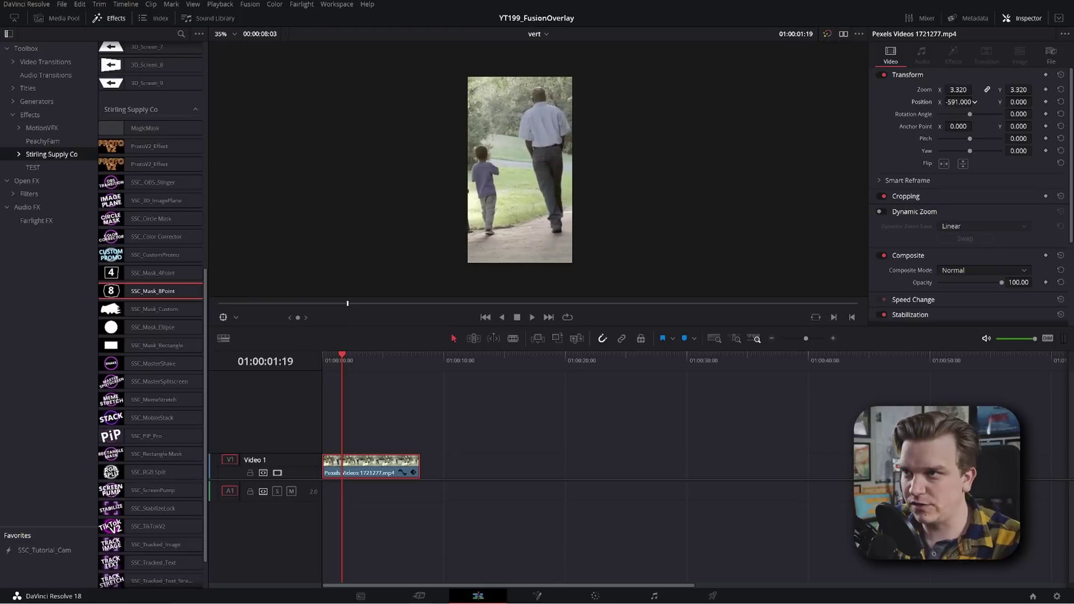
scroll(975, 102, "down", 8)
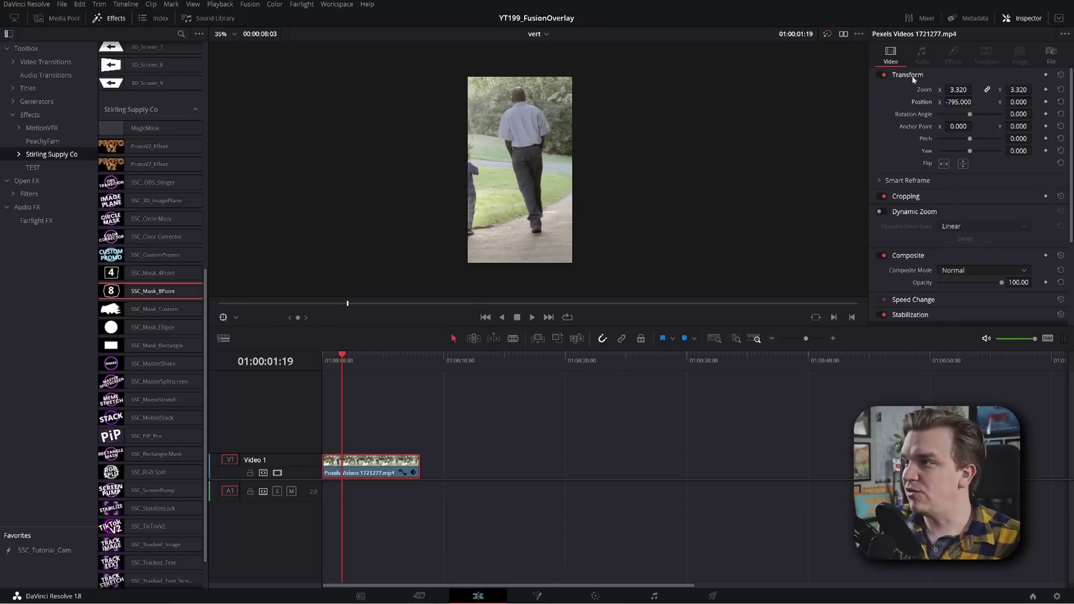
Run Smart Reframe on the park clip with Object of Interest set to Auto and play the reframed clip.
left_click(878, 181)
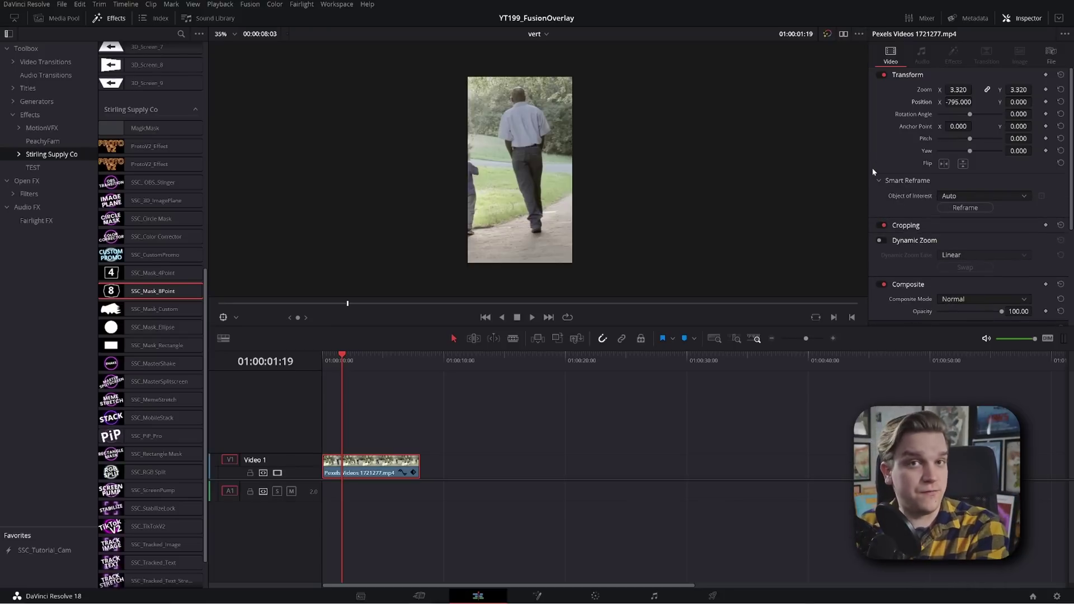
left_click(966, 208)
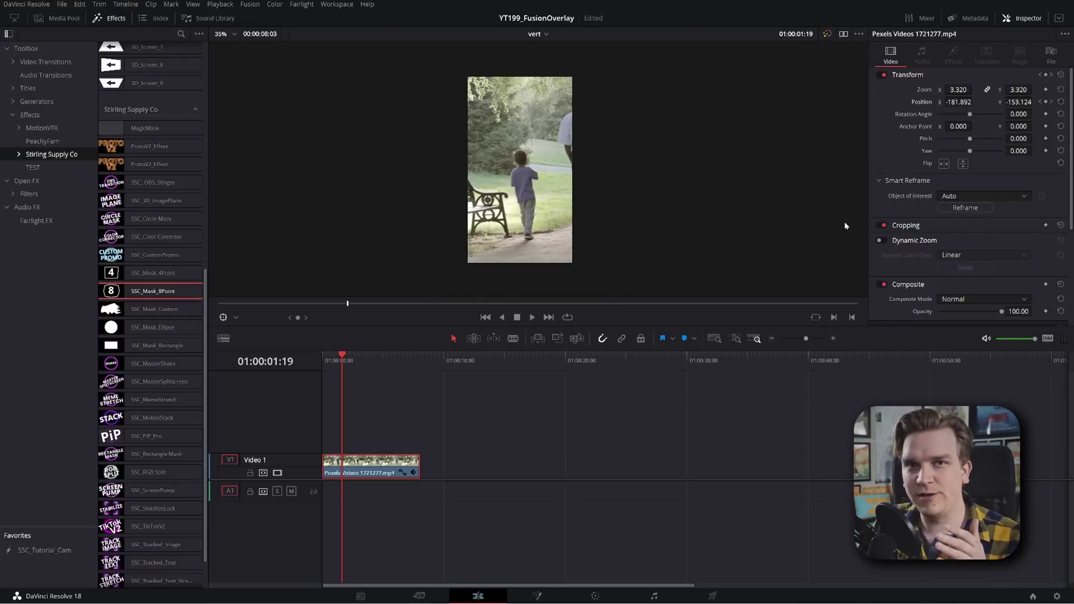
key("space")
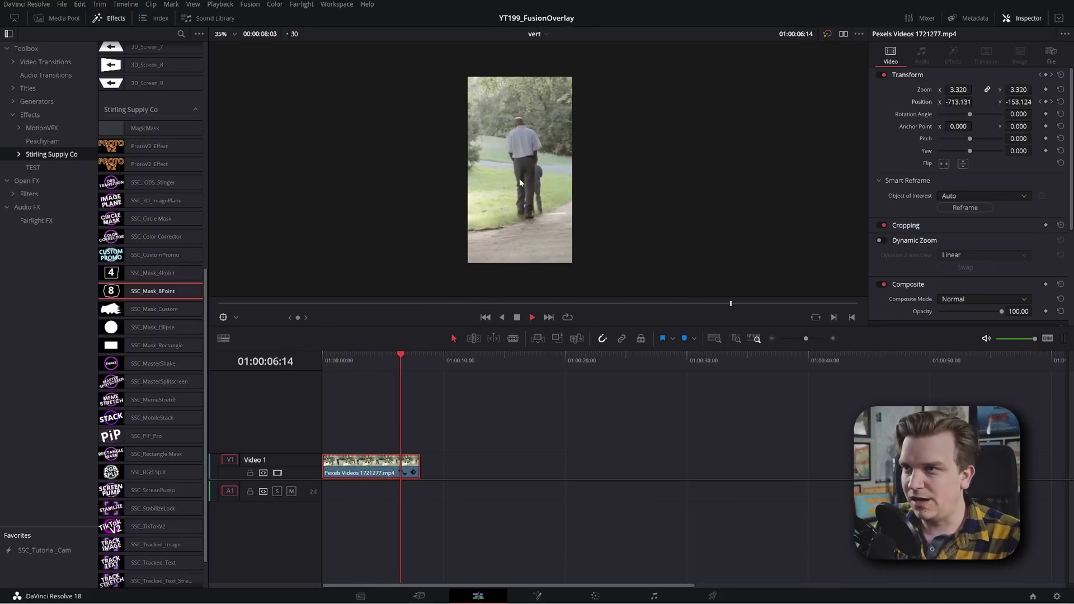
key("space")
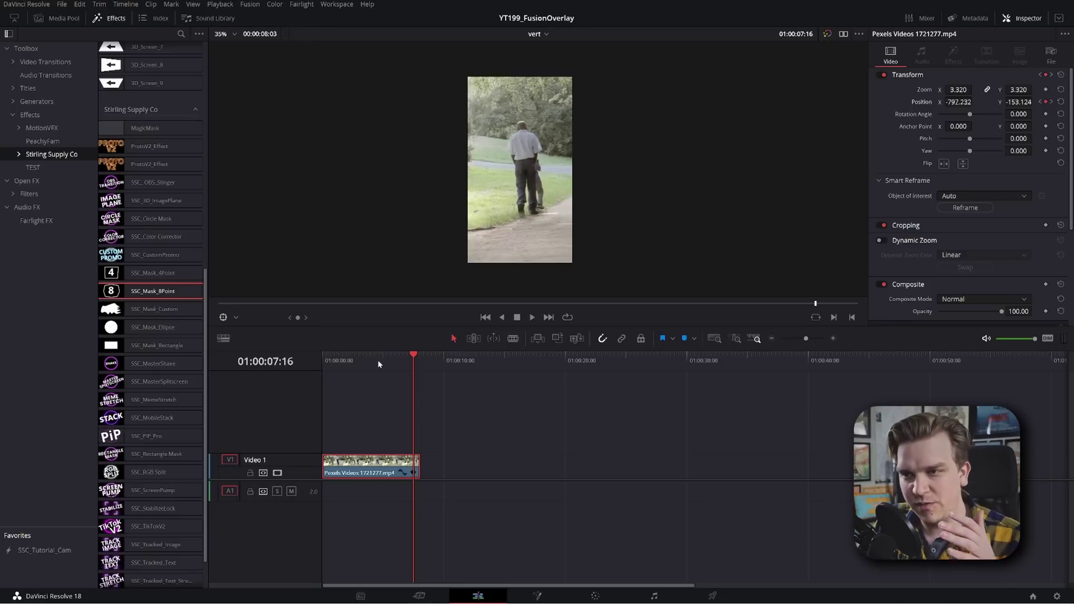
At 01:00:03:05, set Smart Reframe's Object of Interest to Reference Point and place the reference box over the man's upper body.
left_click_drag(382, 360, 361, 369)
left_click(1006, 197)
left_click(996, 217)
left_click(1042, 197)
left_click(235, 319)
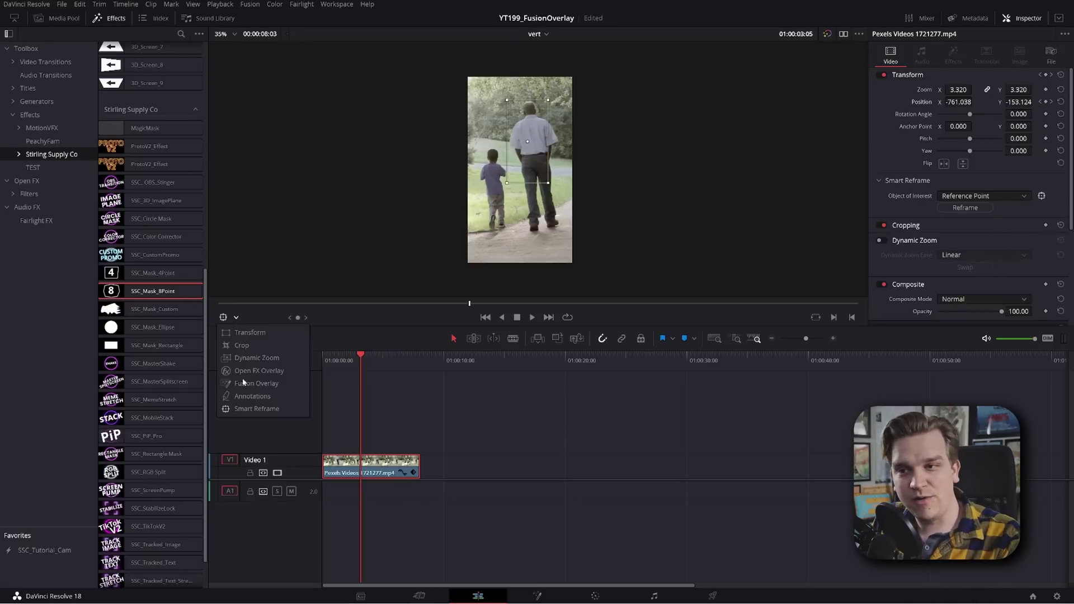
left_click(239, 409)
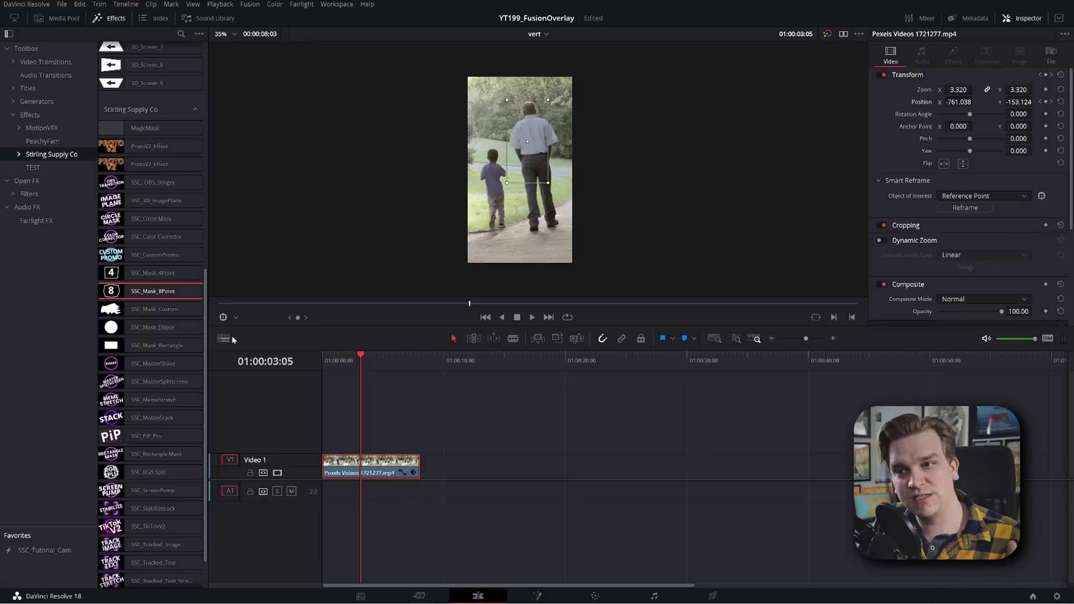
left_click_drag(532, 159, 537, 160)
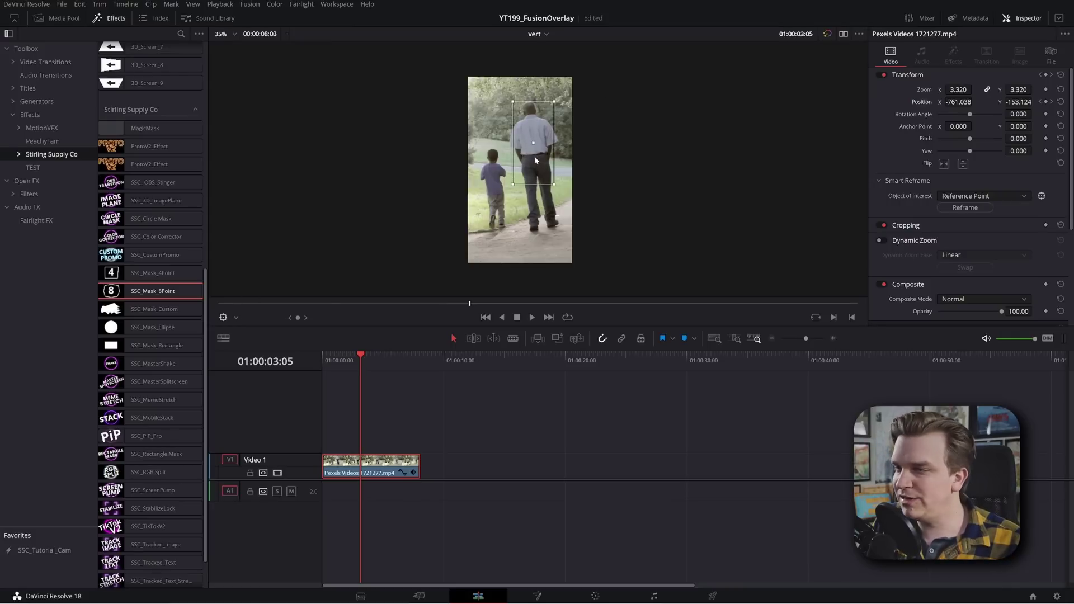
Reframe the park clip using the reference point and play it from the start of the timeline.
left_click(965, 209)
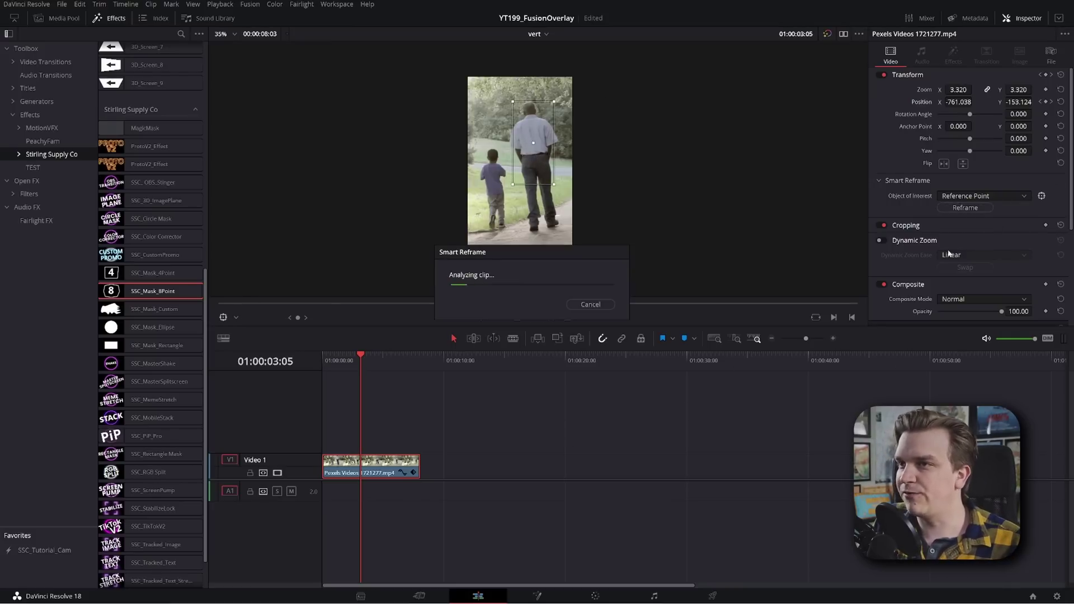
left_click_drag(360, 361, 321, 364)
key("space")
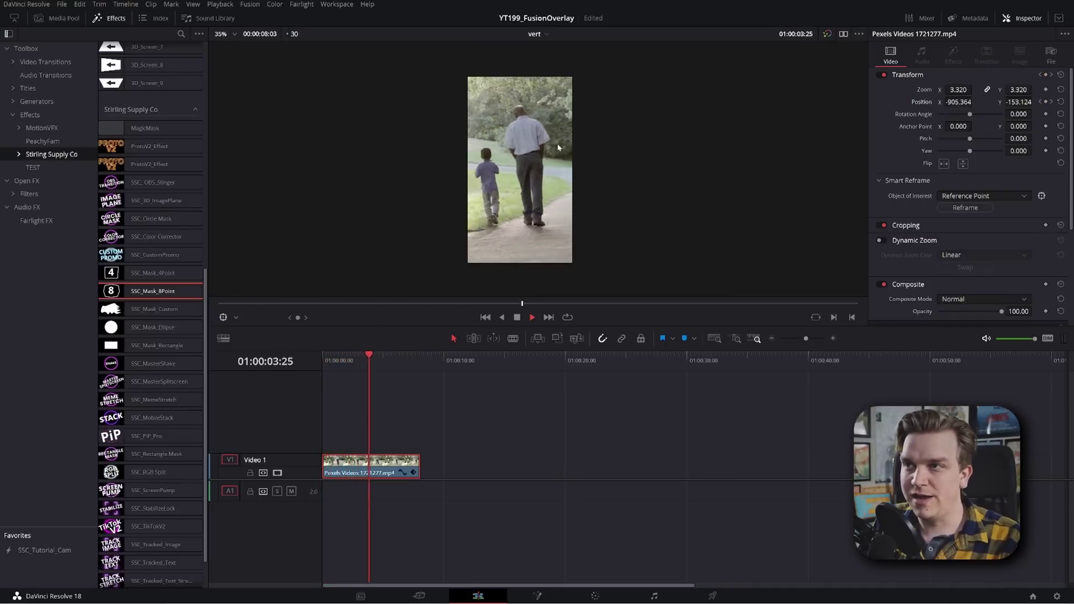
key("space")
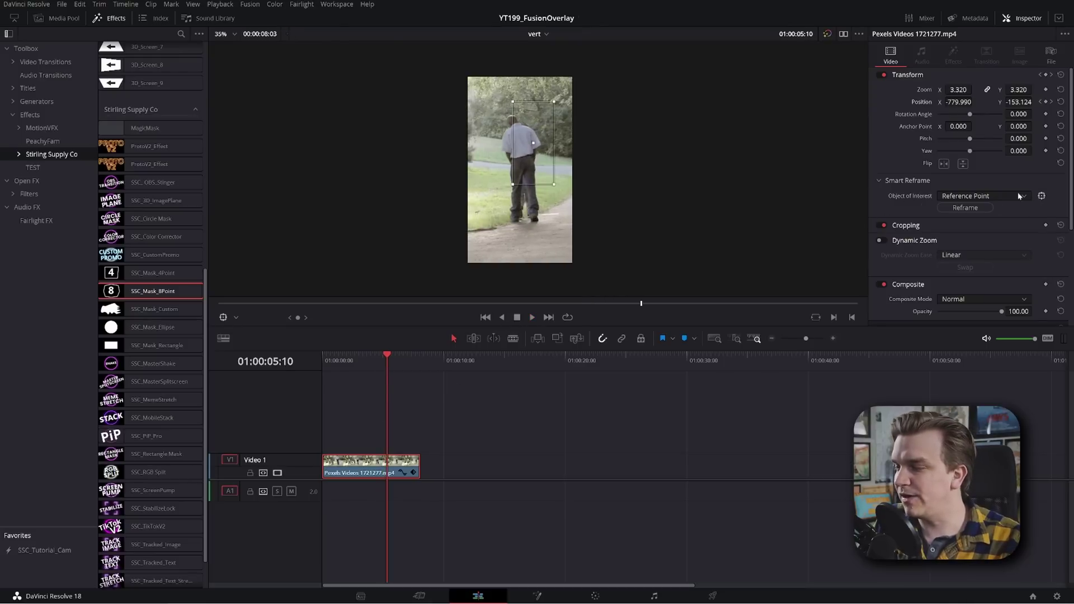
Disable the park clip's Transform, play the original framing from the start, and re-enable Transform.
left_click(882, 75)
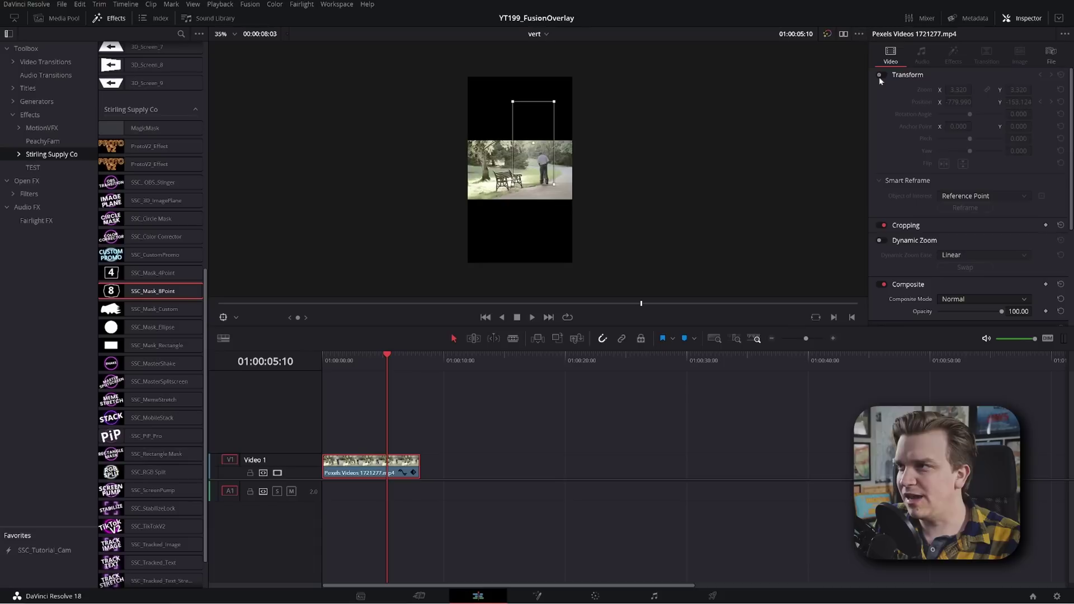
left_click_drag(387, 358, 320, 367)
key("space")
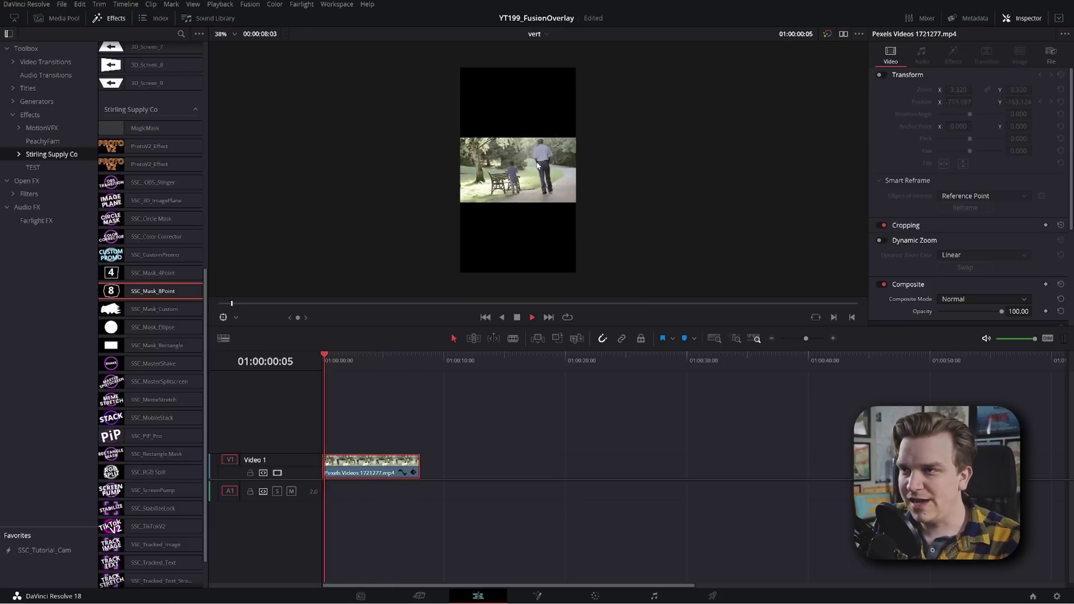
key("space")
left_click(883, 75)
Play the reframed park clip again from the start and check its last few seconds.
key("Home")
key("space")
left_click(392, 361)
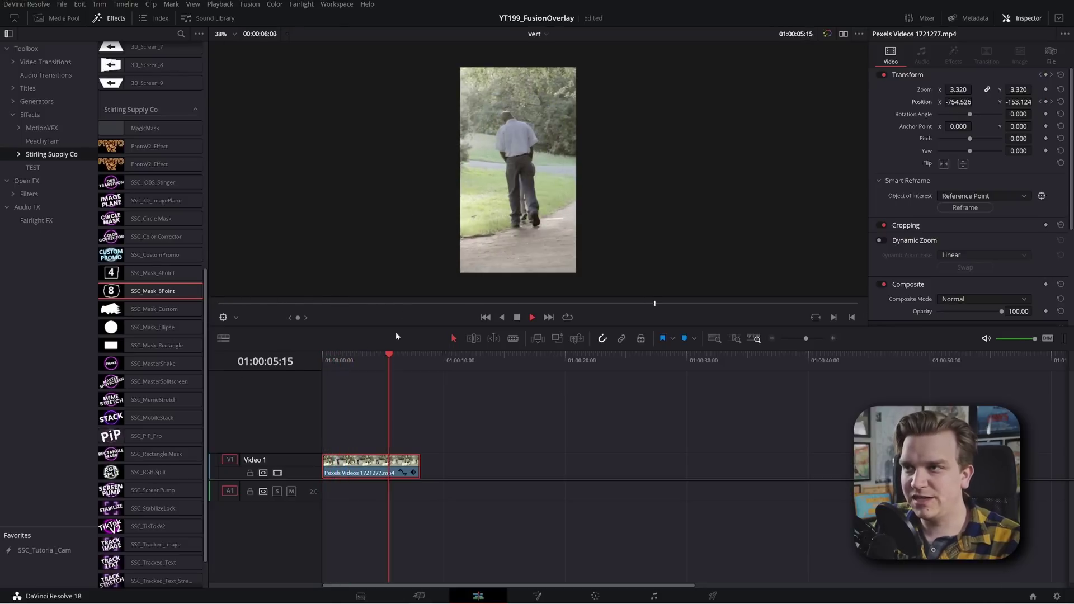
key("ctrl+s")
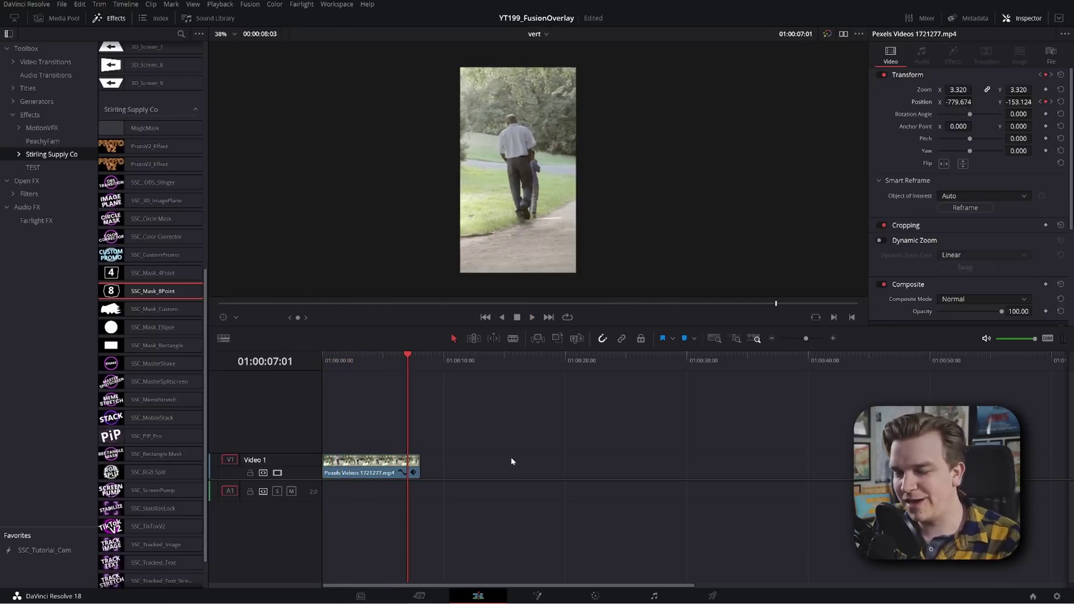